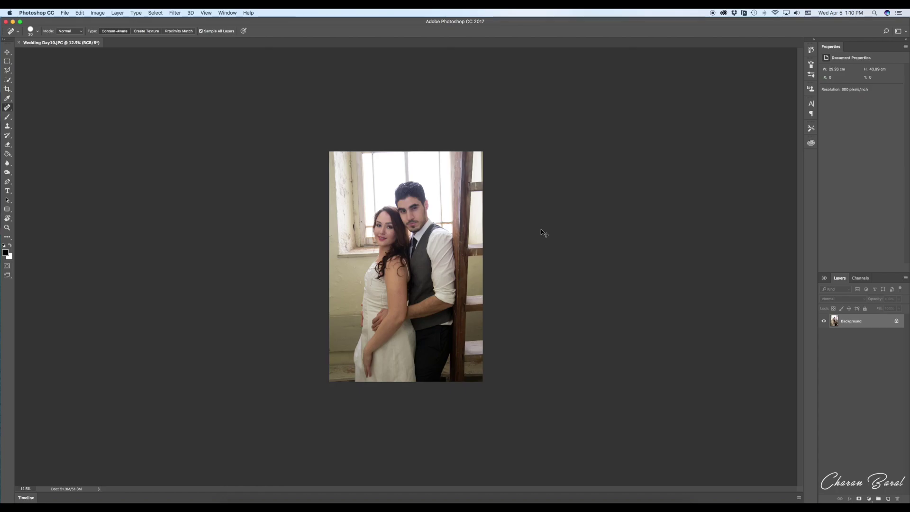
- Zoom in on the Wedding Day10.JPG photo to enlarge it in the window
key(super+plus)
key(super+plus)
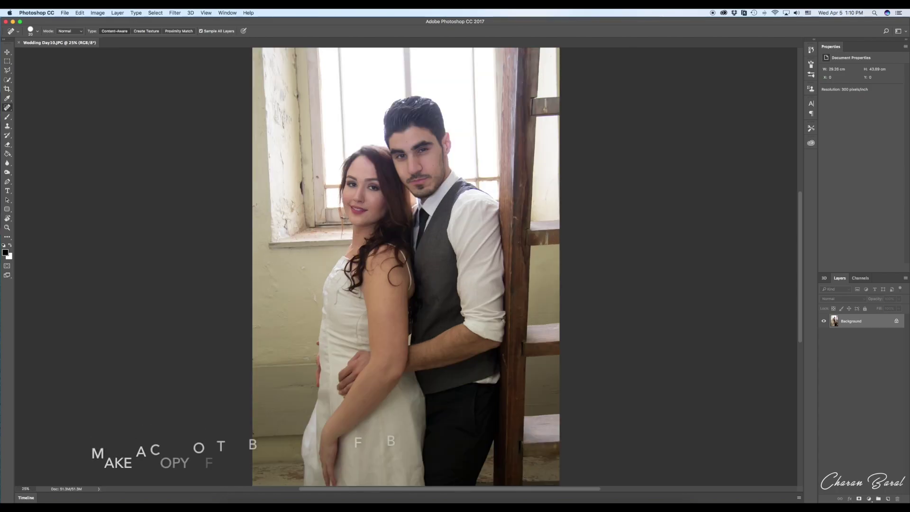
- Duplicate the photo to a new layer and, in Camera Raw, set Vibrance -100 and Saturation -78
key(super+j)
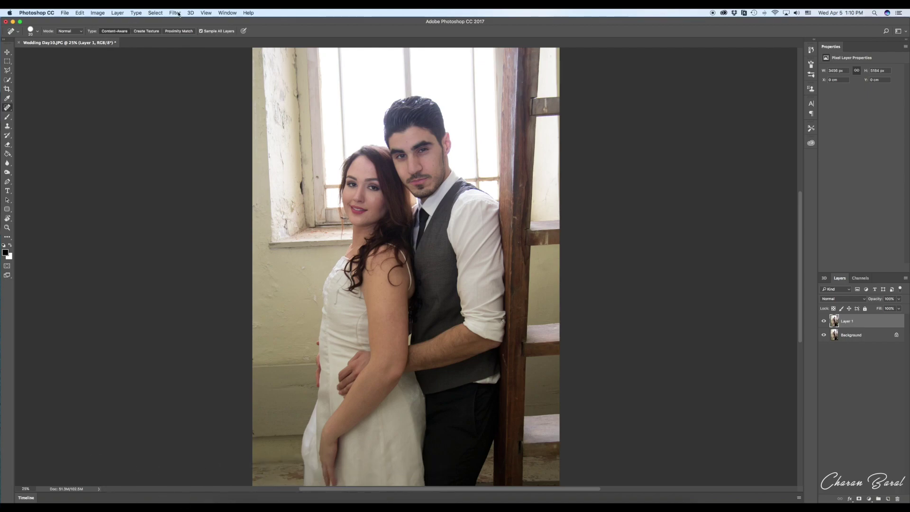
click(175, 12)
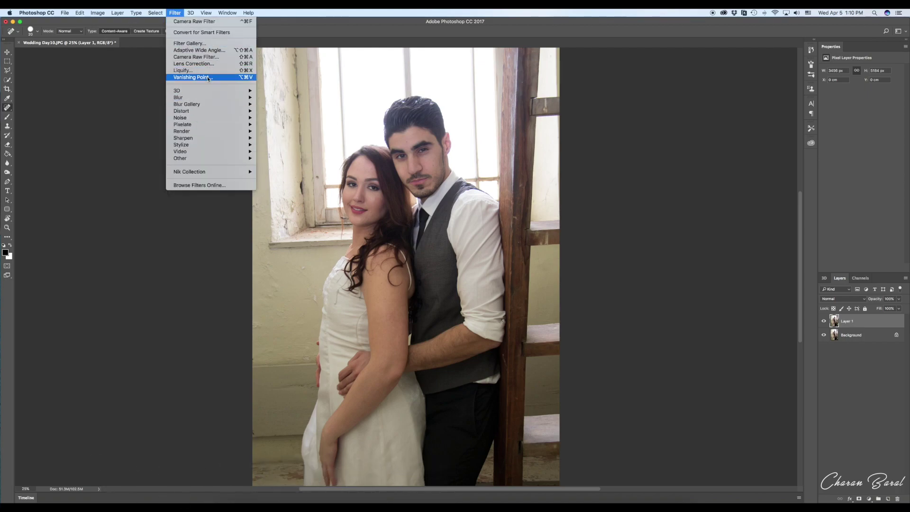
click(199, 57)
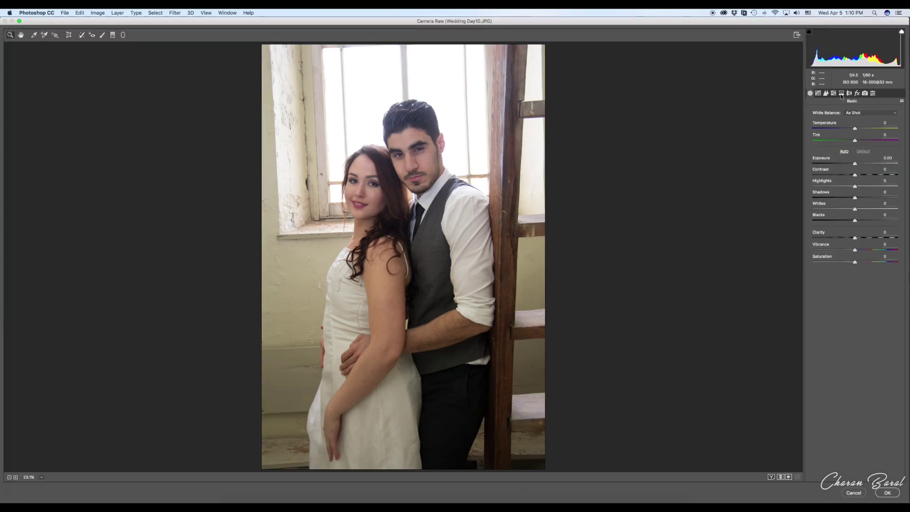
drag(855, 250, 776, 247)
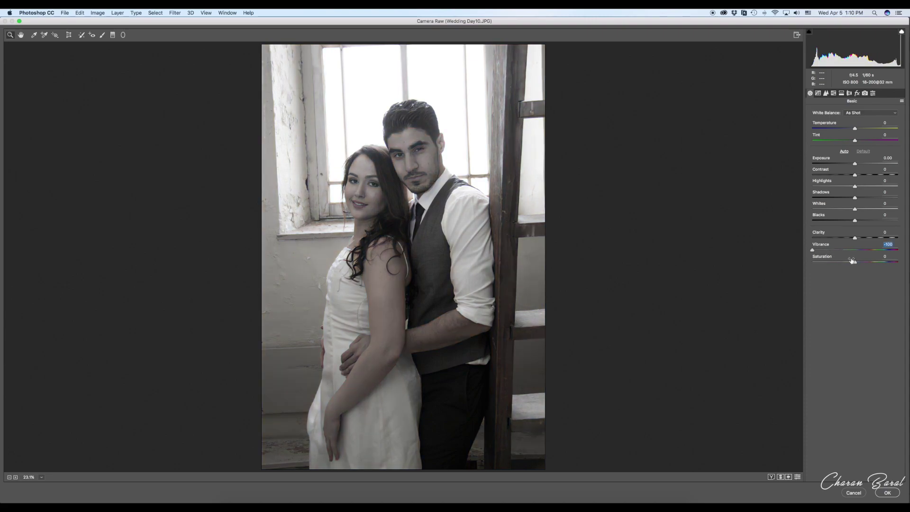
mouse_move(854, 262)
mouse_down()
mouse_move(802, 267)
mouse_move(822, 265)
mouse_up()
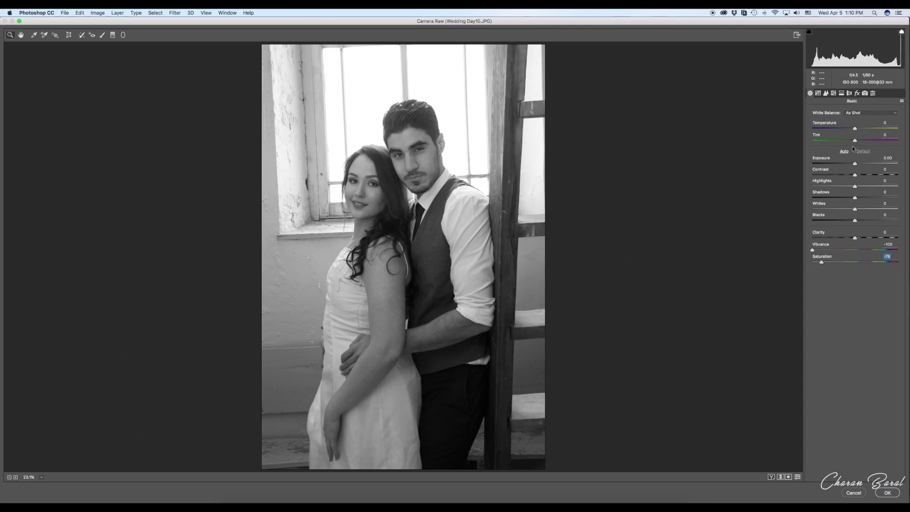
click(855, 163)
- Raise Exposure to +0.80 and Whites to +11, lower Blacks to -14 and Shadows, and add Contrast
drag(856, 164, 863, 168)
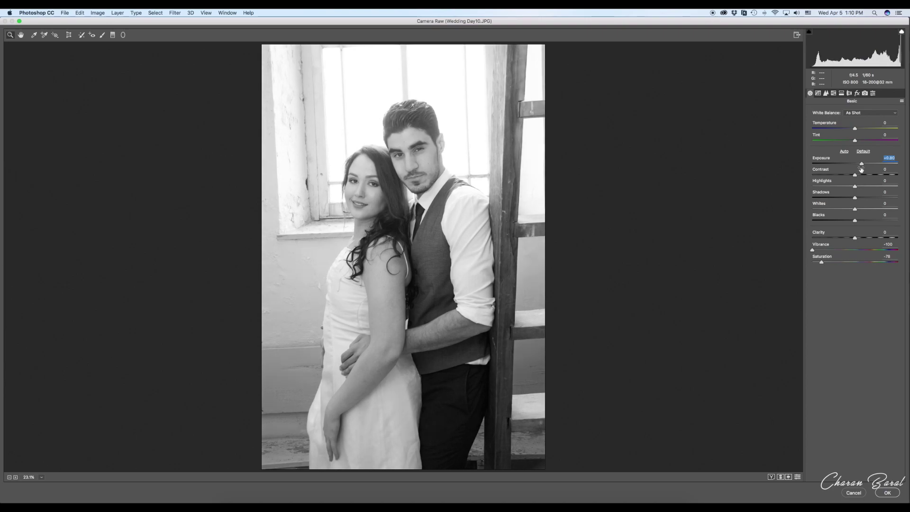
key(alt)
drag(856, 210, 860, 210)
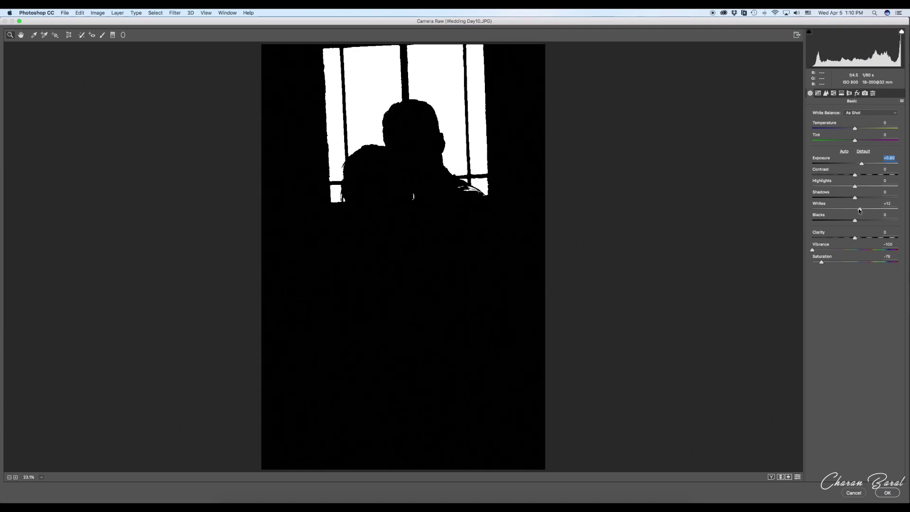
drag(855, 220, 849, 221)
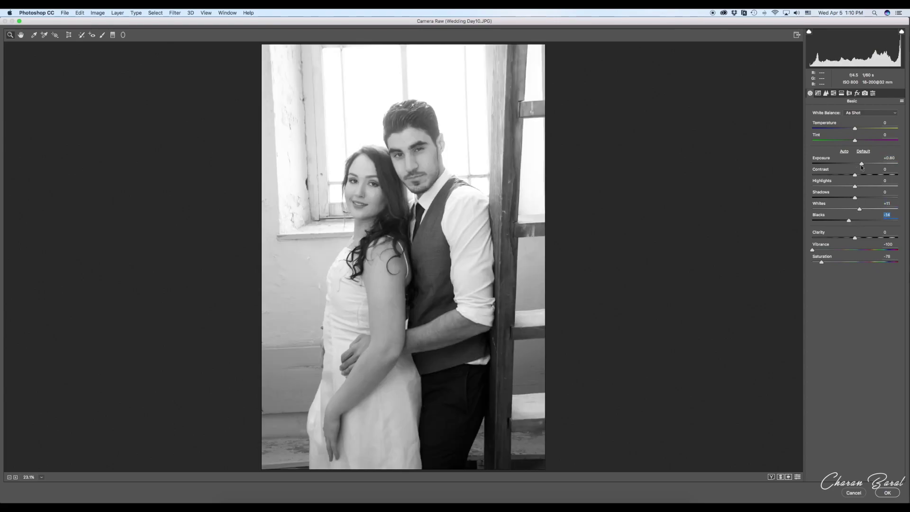
drag(855, 175, 859, 175)
drag(856, 198, 844, 198)
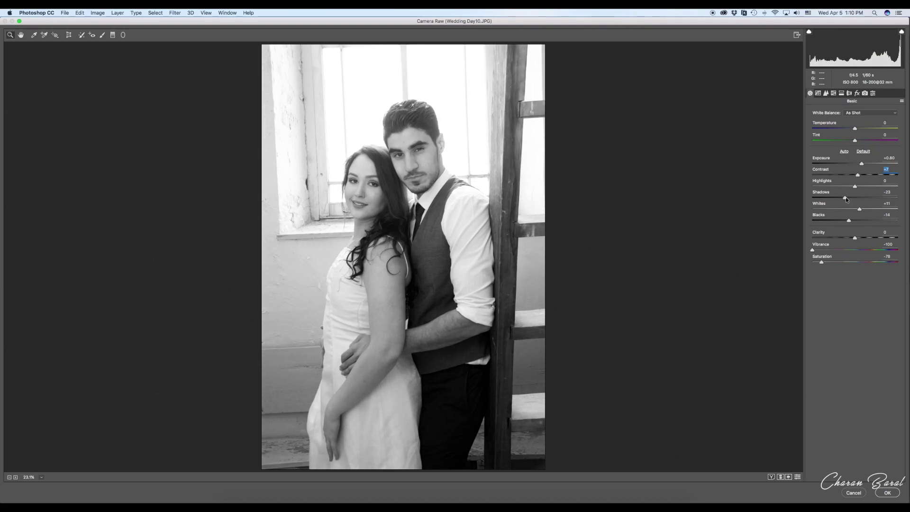
click(847, 93)
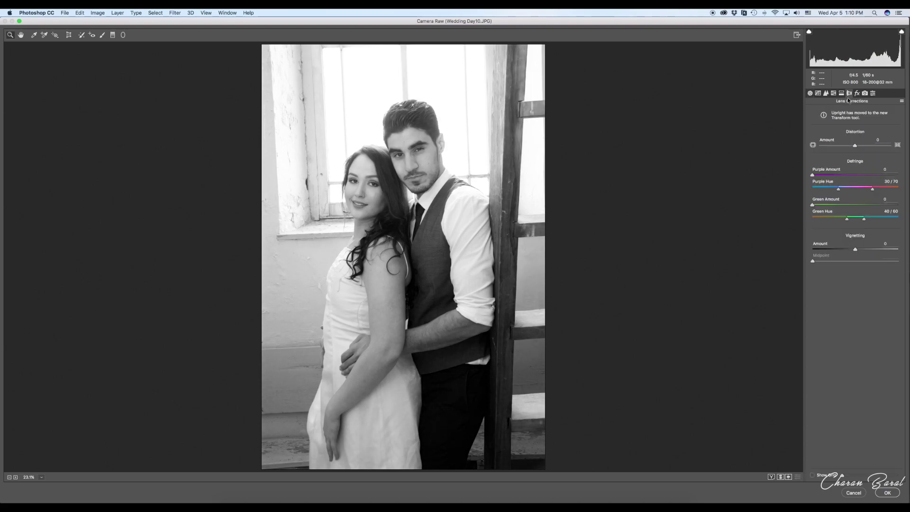
- Add a lens vignette, a -22 post-crop vignette and light luminance noise reduction
drag(853, 251, 835, 247)
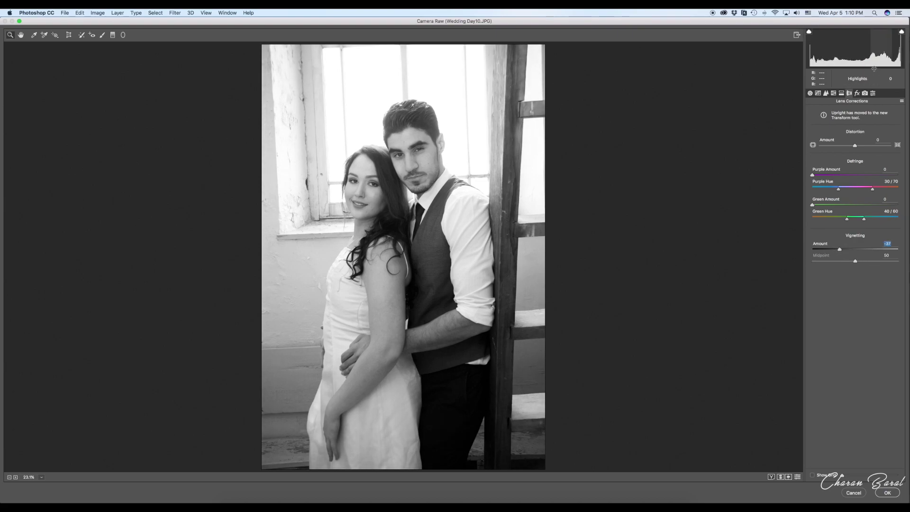
click(858, 93)
drag(859, 216, 846, 215)
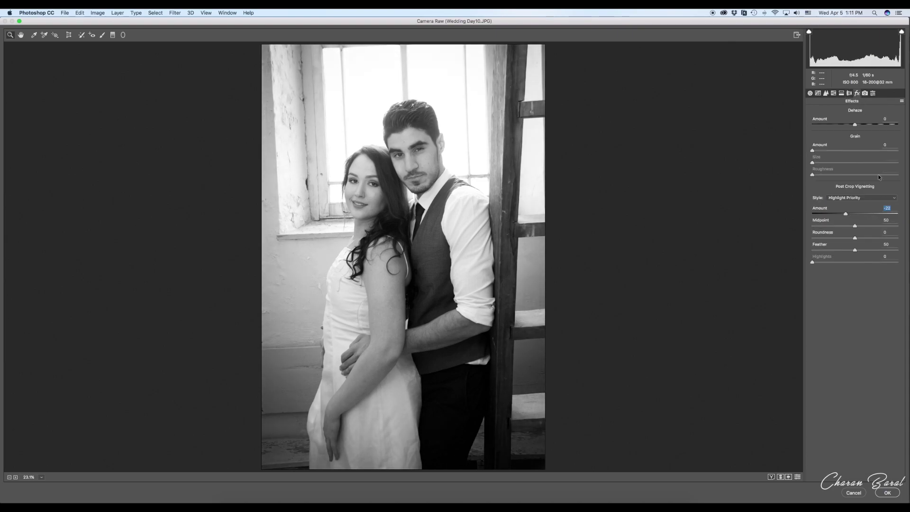
click(826, 94)
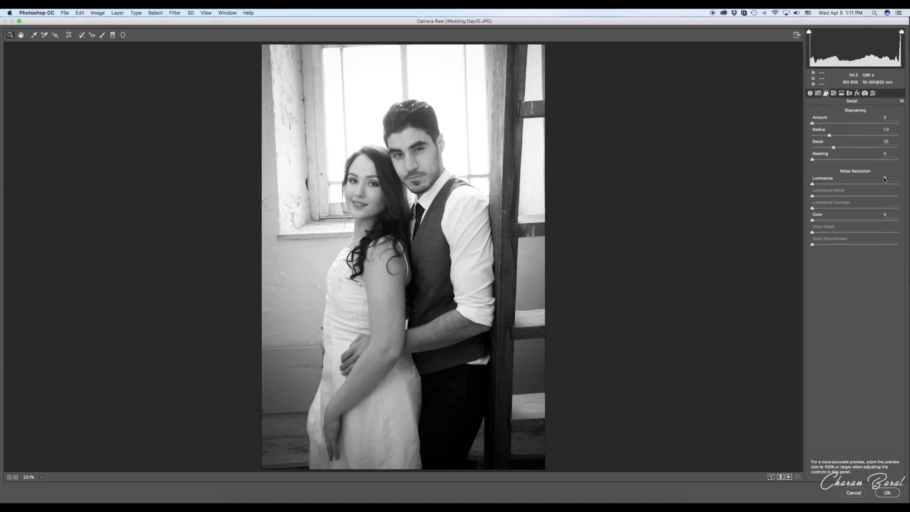
text(12)
- Set HSL hues to Reds +100, Greens -100, Aquas +100 and Magentas -100
click(834, 94)
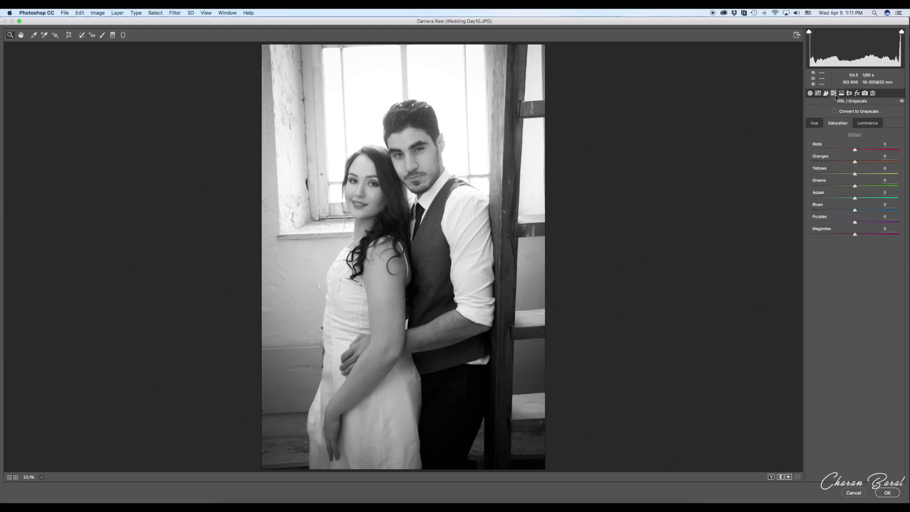
click(815, 123)
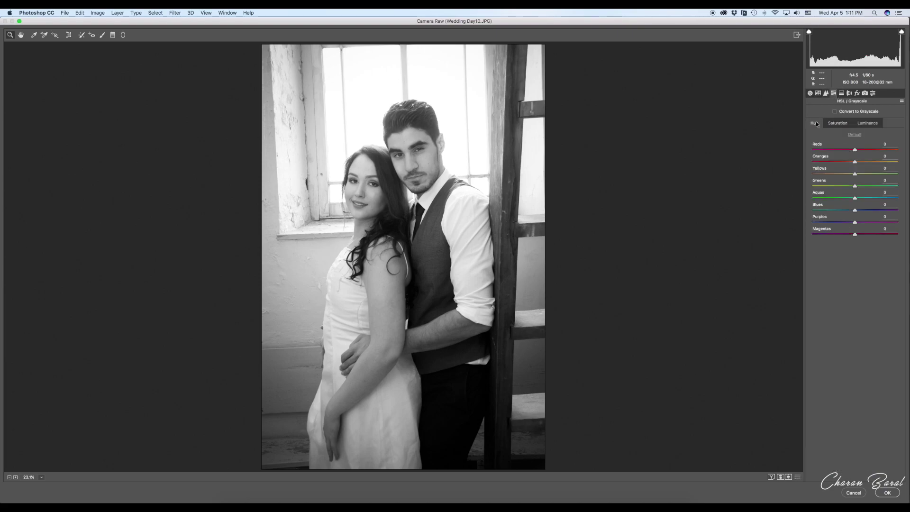
drag(855, 150, 850, 150)
click(815, 150)
drag(855, 238, 823, 238)
mouse_move(856, 198)
mouse_down()
mouse_move(898, 199)
mouse_move(813, 186)
mouse_up()
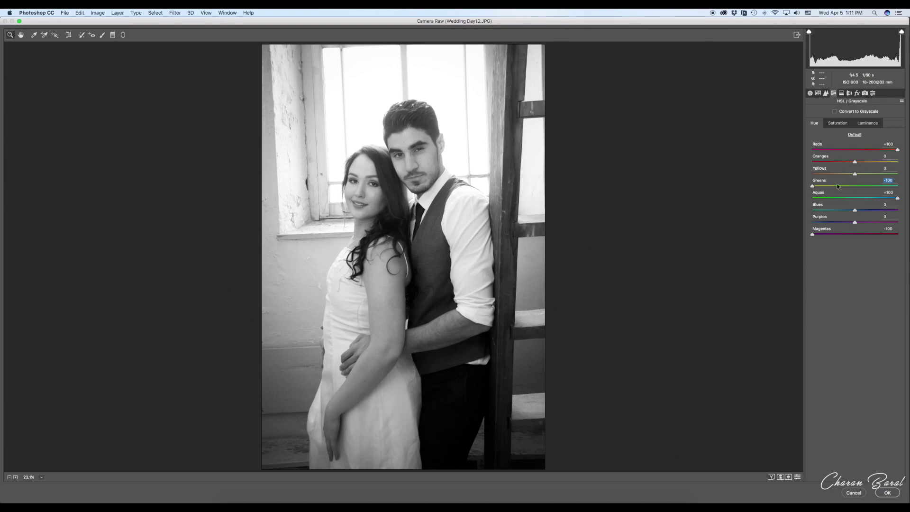
click(818, 93)
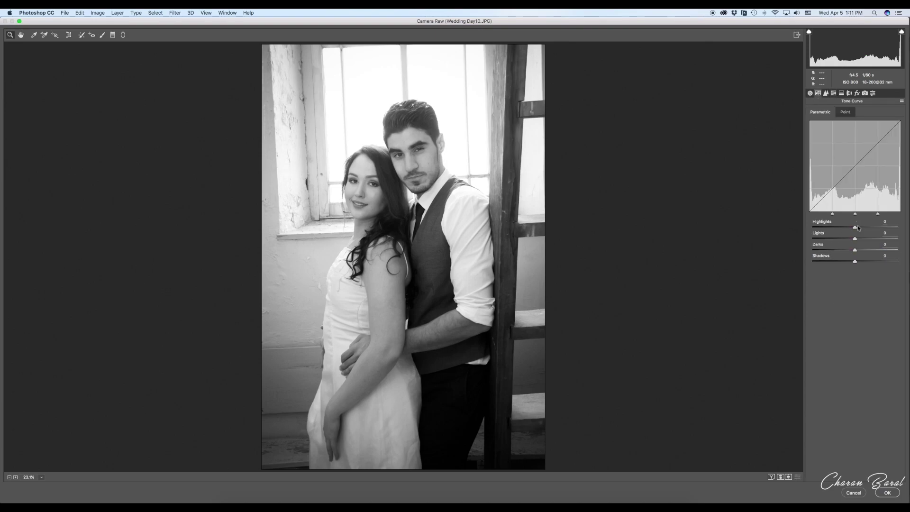
- Set the tone curve Highlights to +2 and shift the darker region split slightly lower
drag(857, 229, 857, 228)
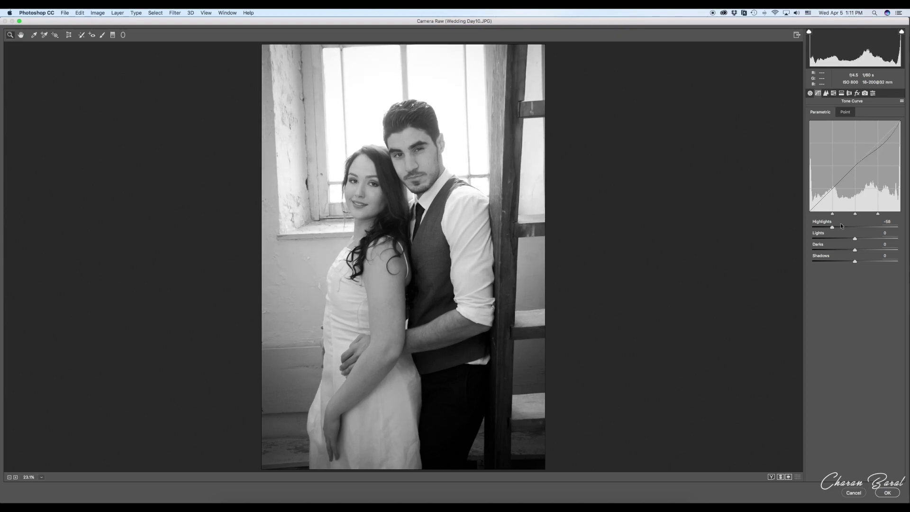
drag(857, 227, 857, 227)
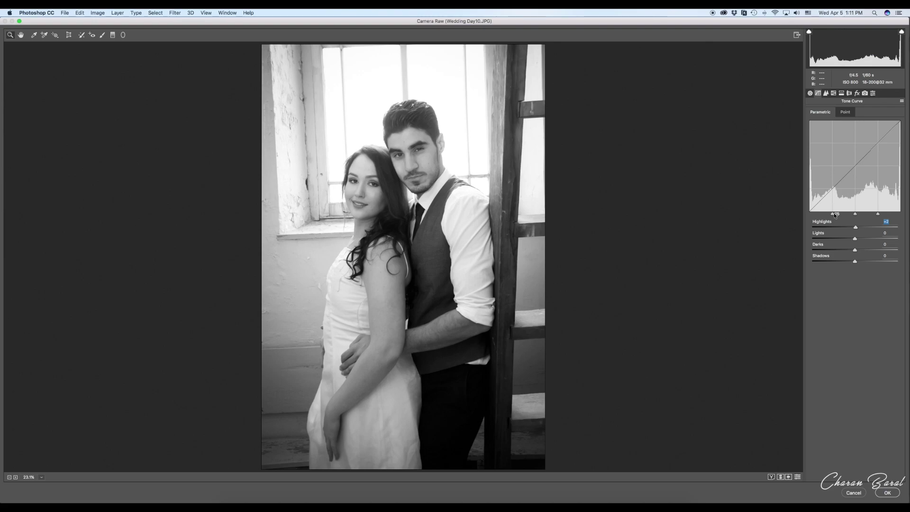
drag(831, 215, 858, 213)
click(834, 94)
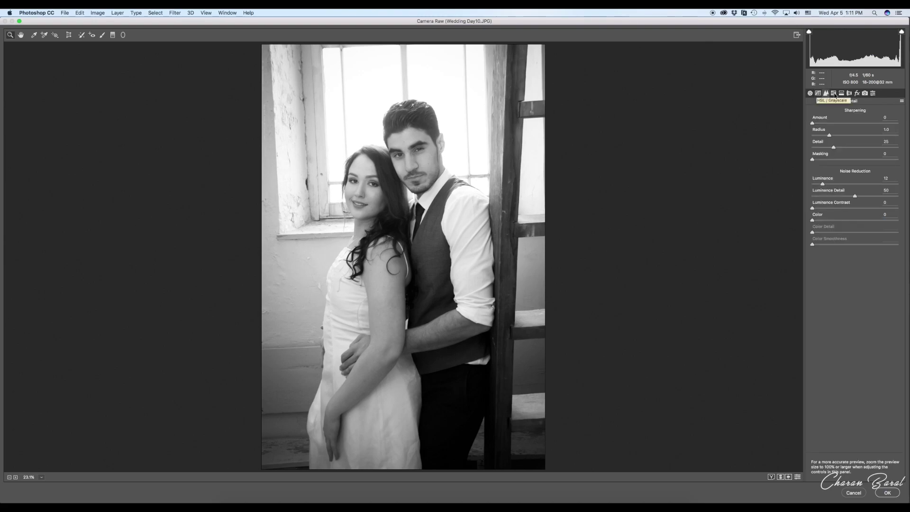
- Set the split-toning balance to +26, review the other Camera Raw panels, and apply with OK
click(834, 93)
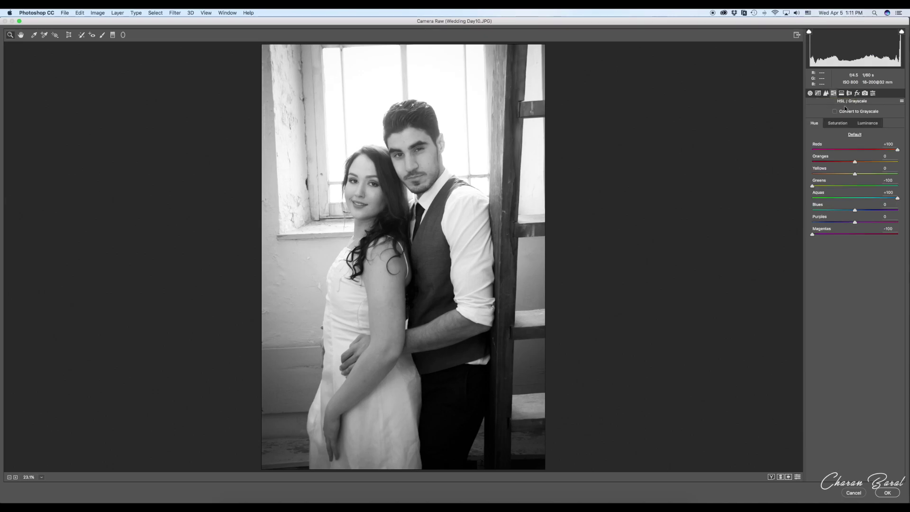
click(842, 93)
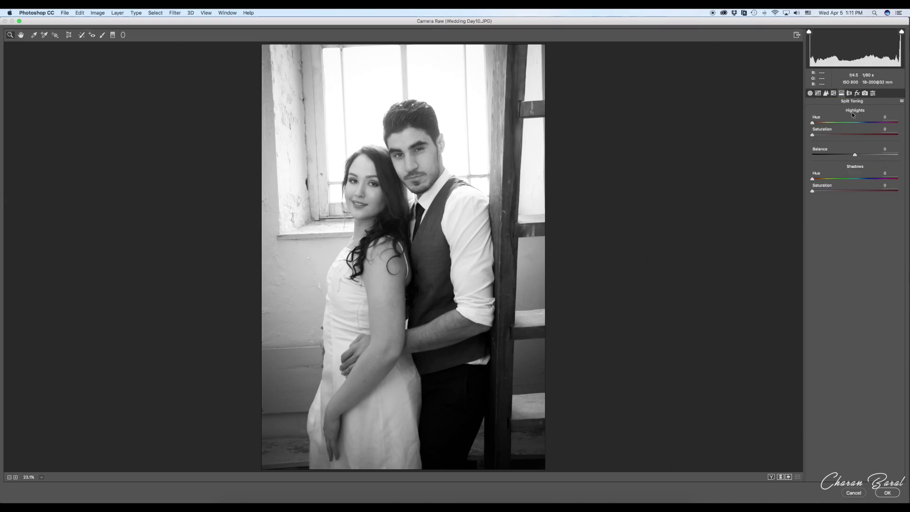
mouse_move(855, 155)
mouse_down()
mouse_move(868, 155)
mouse_move(833, 155)
mouse_up()
click(852, 93)
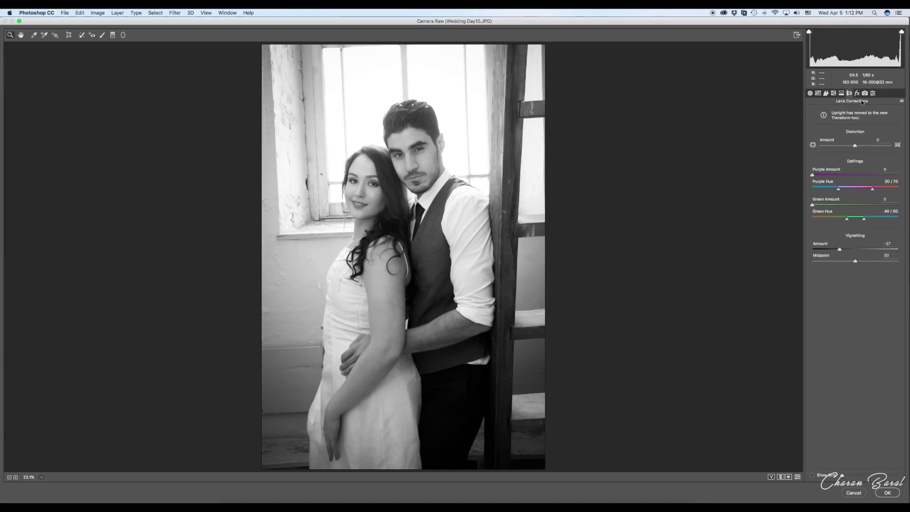
click(858, 93)
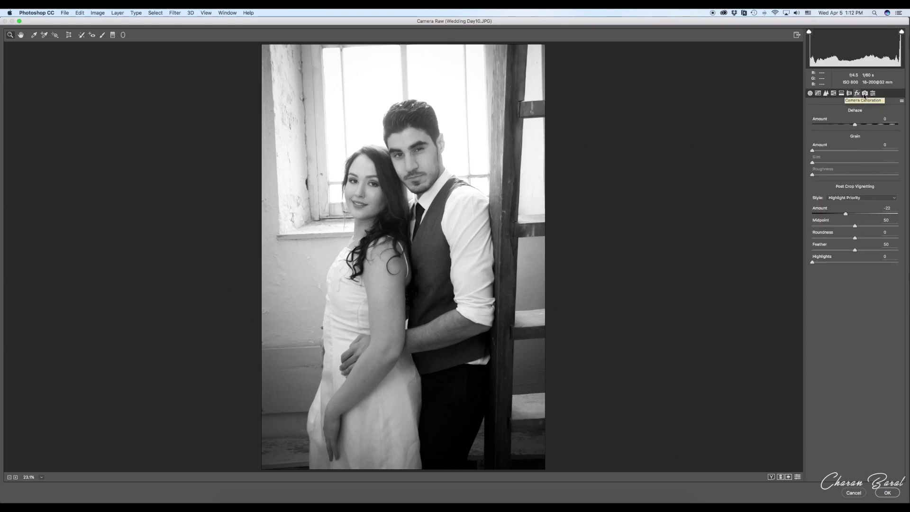
click(873, 93)
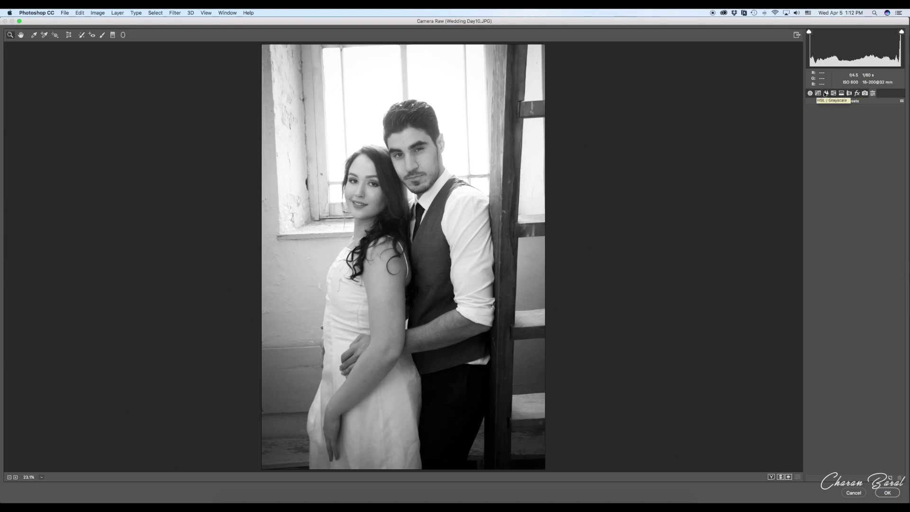
click(811, 94)
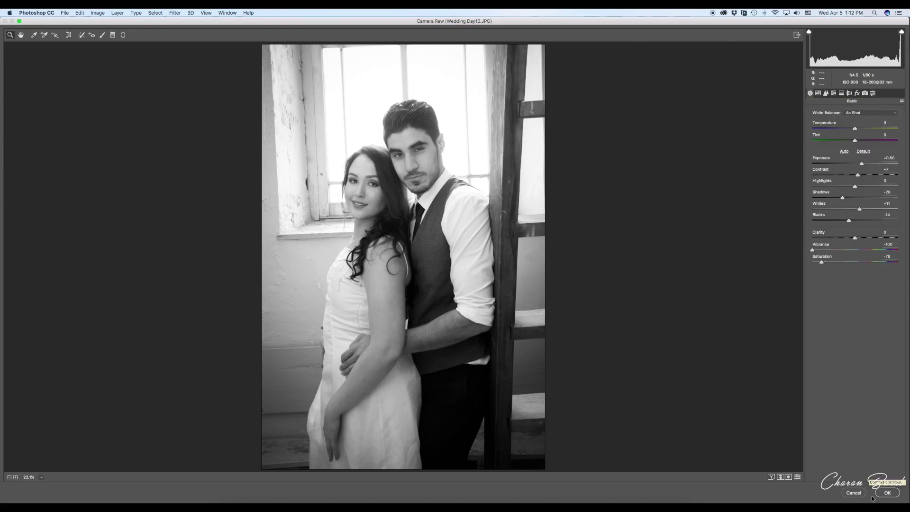
click(888, 494)
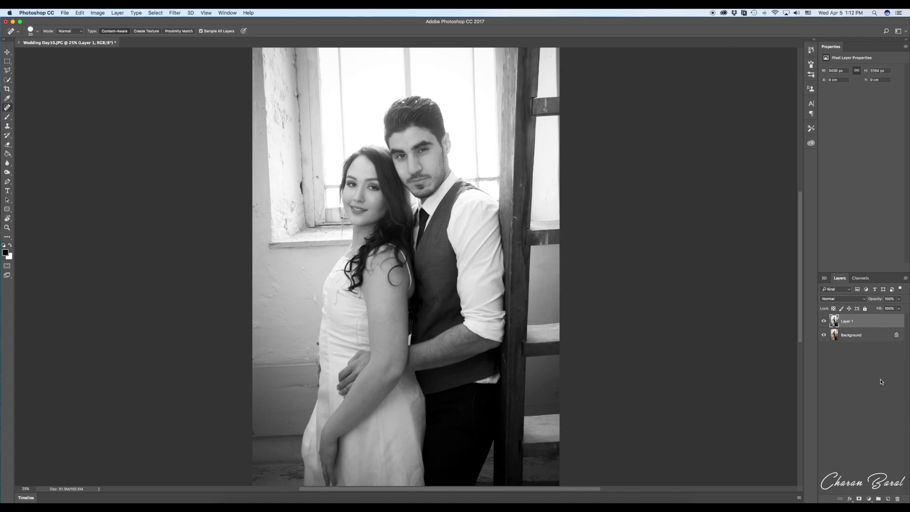
- Toggle Layer 1's visibility to compare with the original, then return the zoom to 25%
click(824, 321)
key(super+minus)
key(super+plus)
key(super+minus)
key(super+plus)
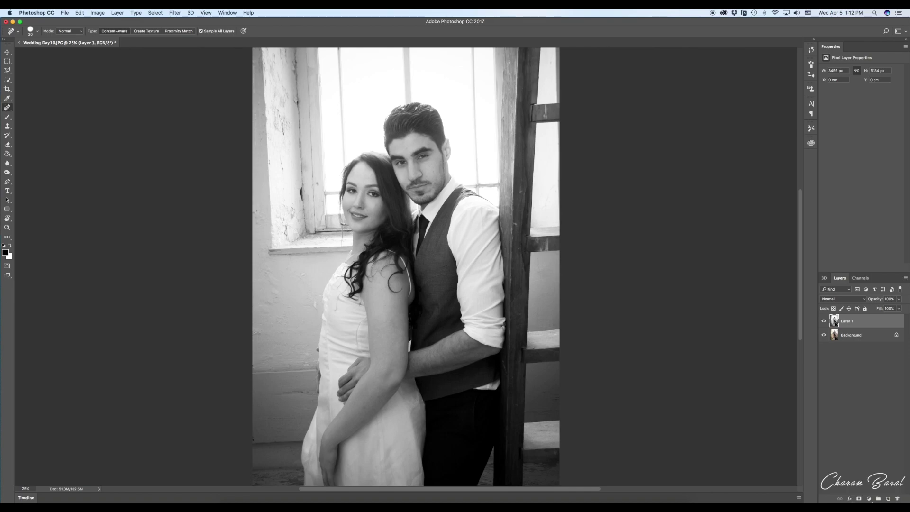
click(869, 499)
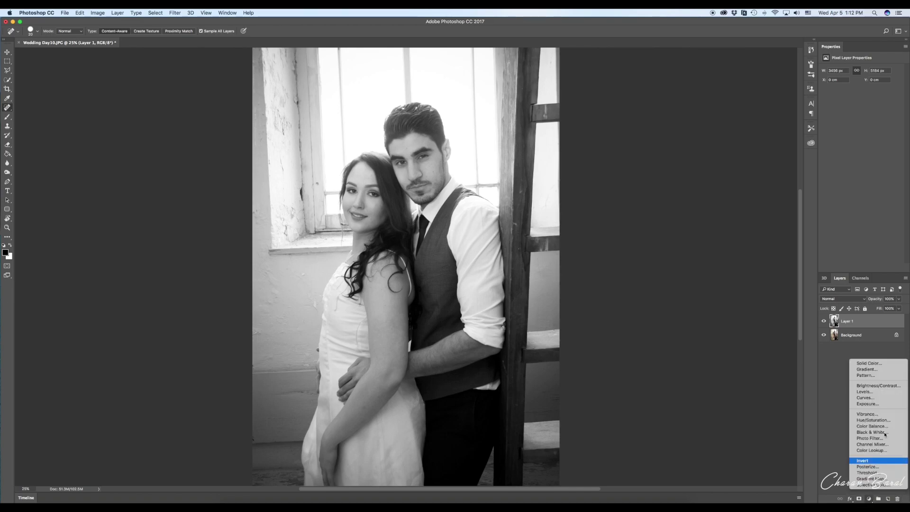
- Add a reversed radial Gradient Fill layer at 200% scale
click(875, 370)
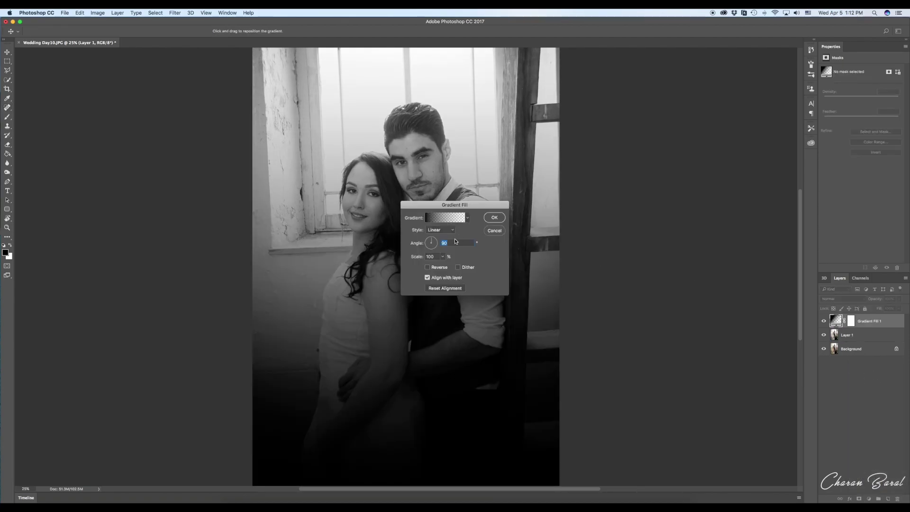
click(428, 267)
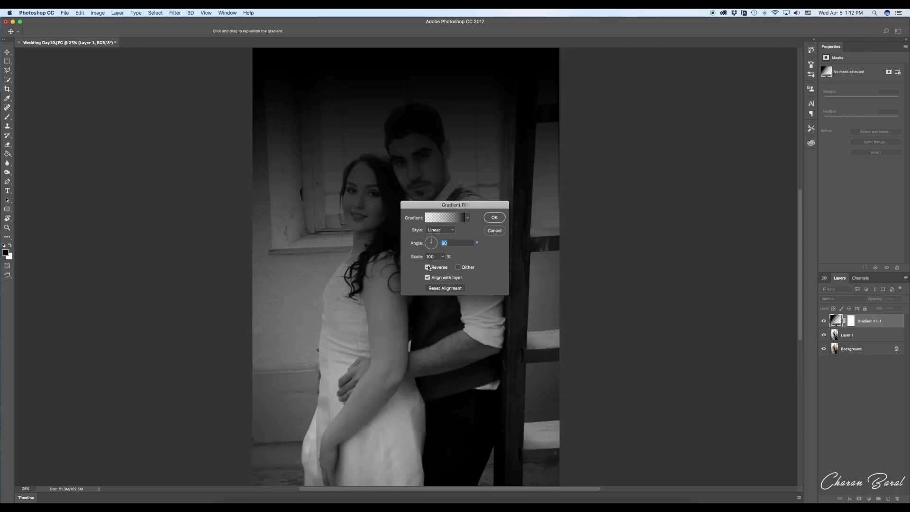
click(440, 230)
click(441, 238)
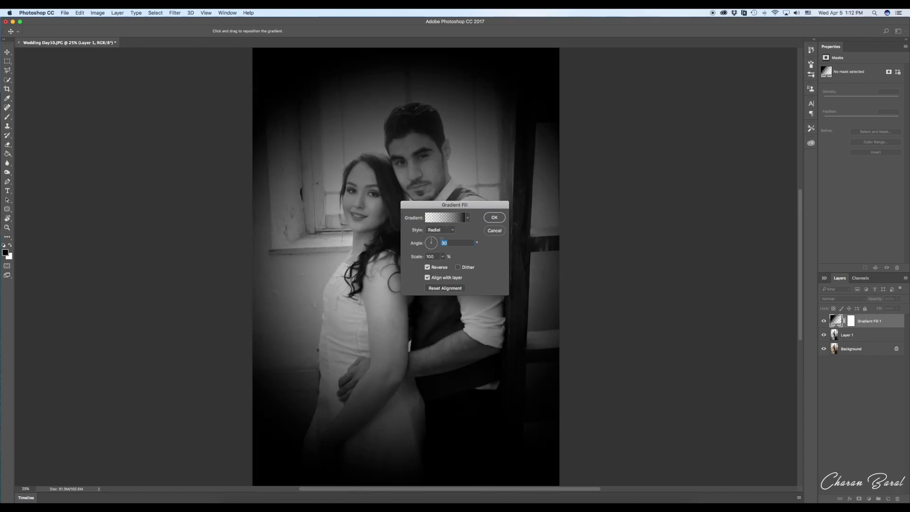
click(433, 256)
text(200)
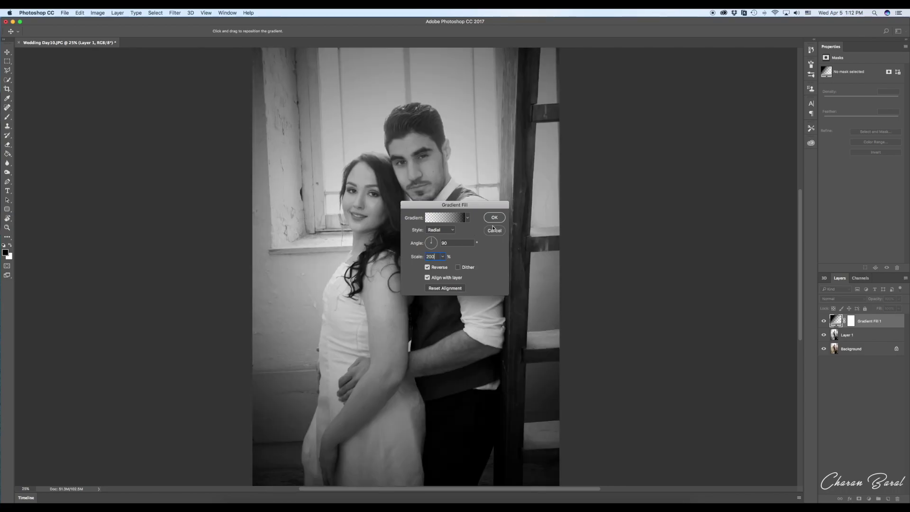
click(495, 220)
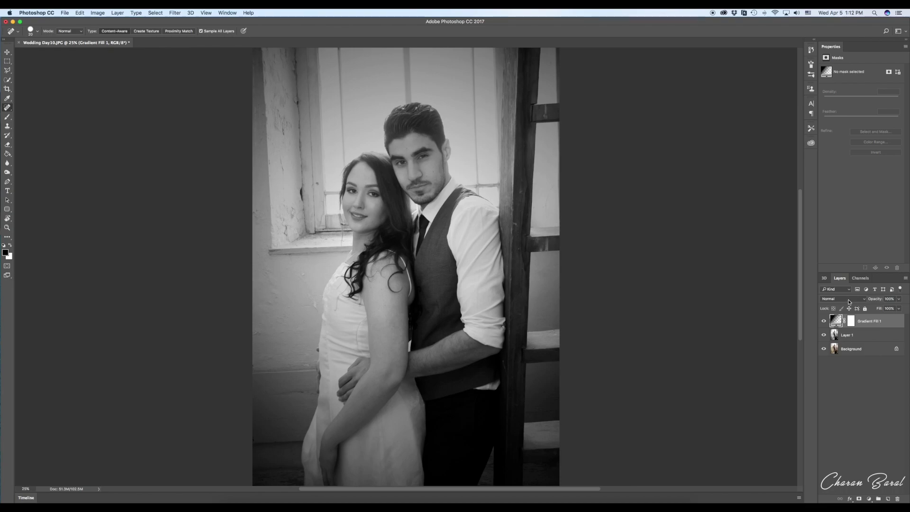
- Switch Gradient Fill 1's blend mode to Soft Light
click(852, 299)
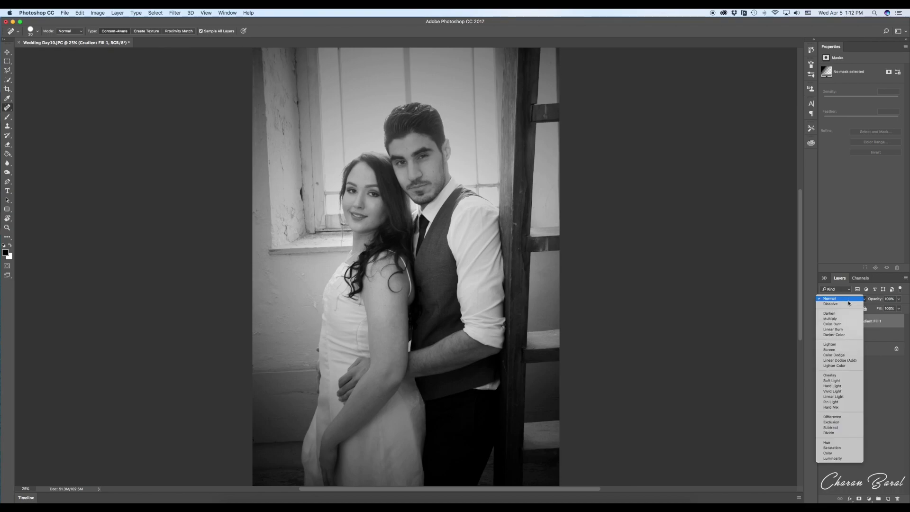
click(834, 381)
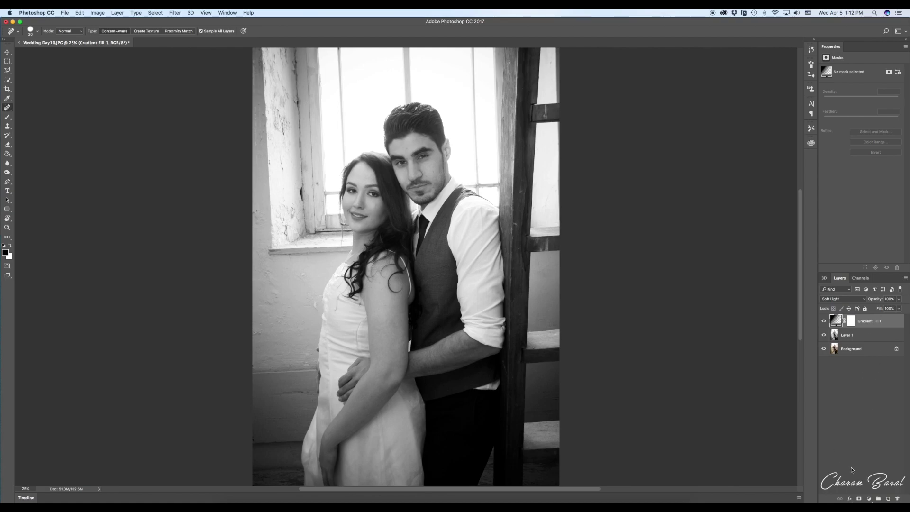
click(870, 499)
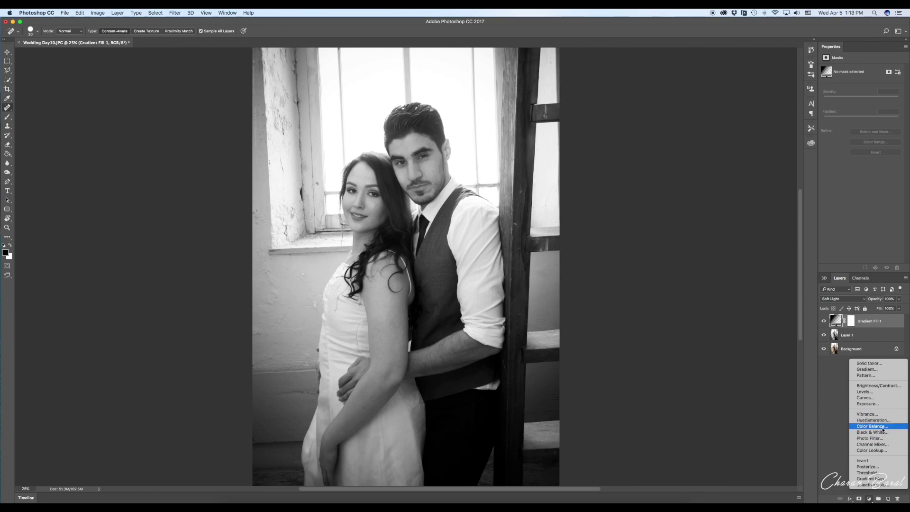
- Add a Color Lookup layer using the Cobalt-Carmine abstract profile
click(872, 451)
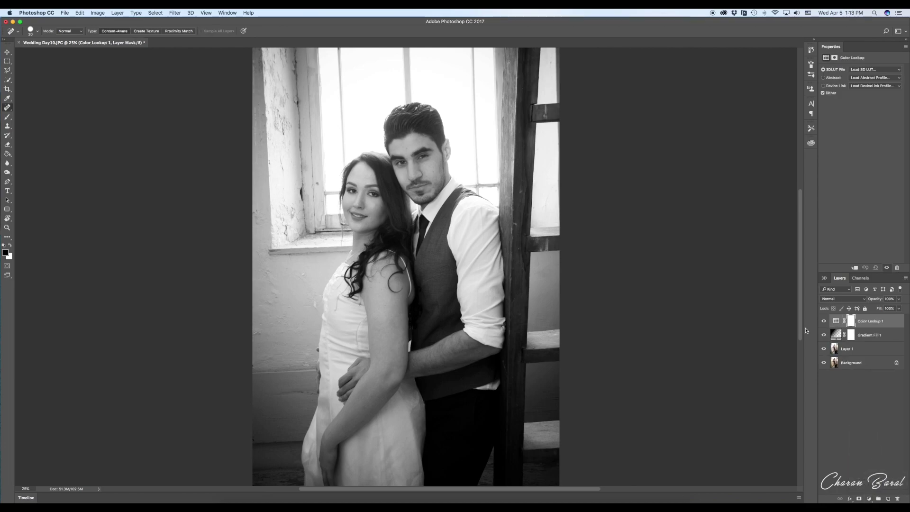
click(867, 78)
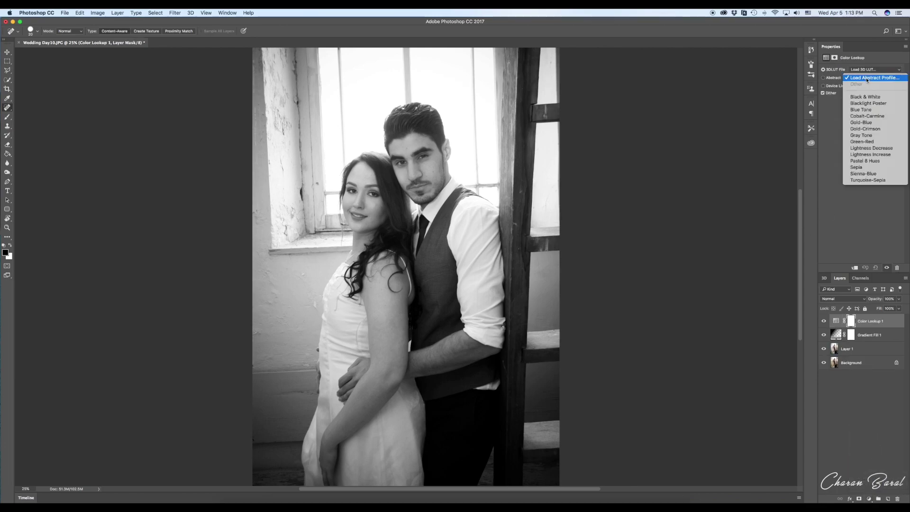
click(877, 116)
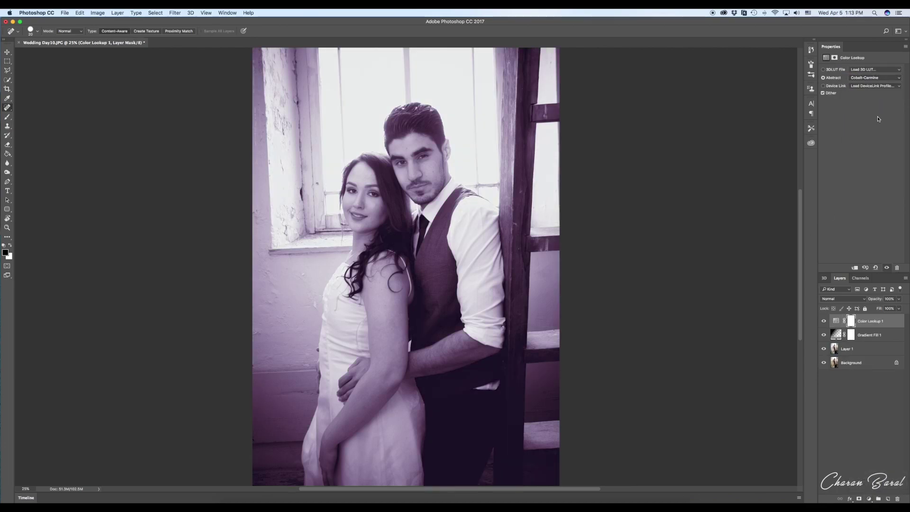
click(844, 300)
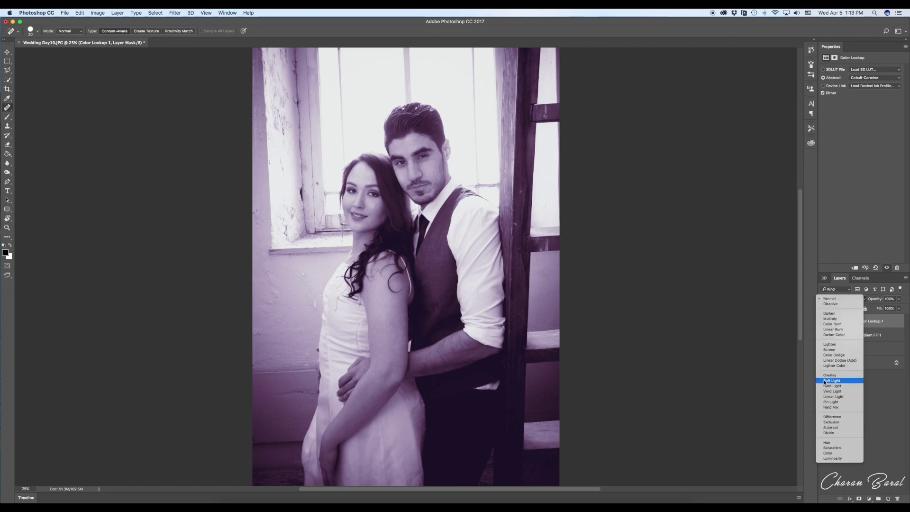
- Blend Color Lookup 1 in Soft Light and lower its opacity to 25%
click(826, 381)
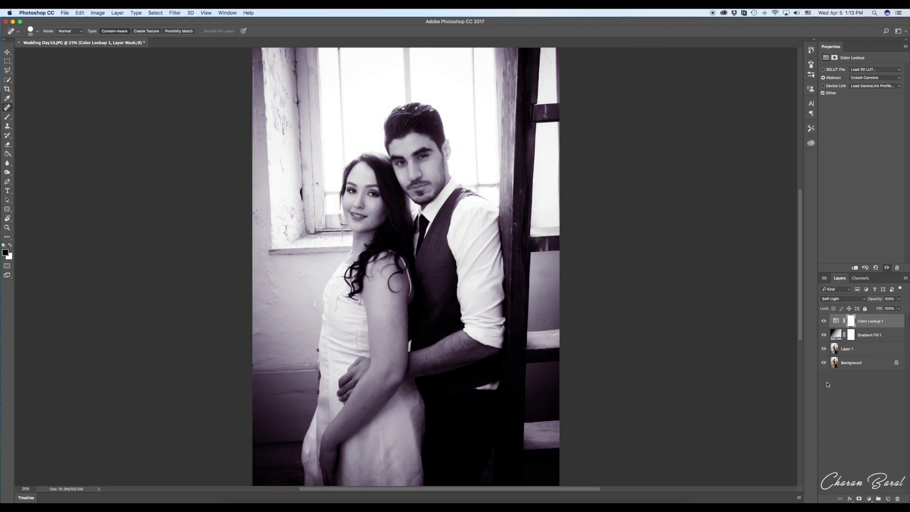
drag(879, 300, 862, 297)
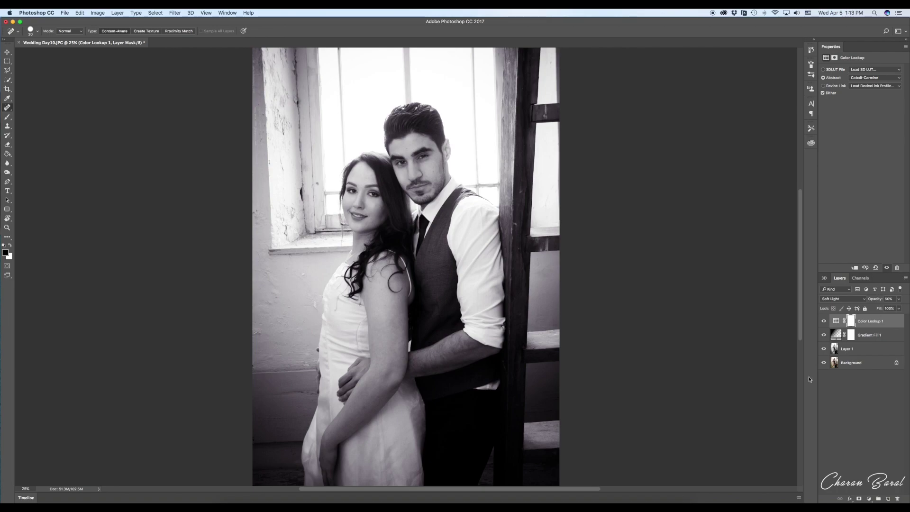
click(825, 321)
drag(876, 299, 867, 298)
key(Return)
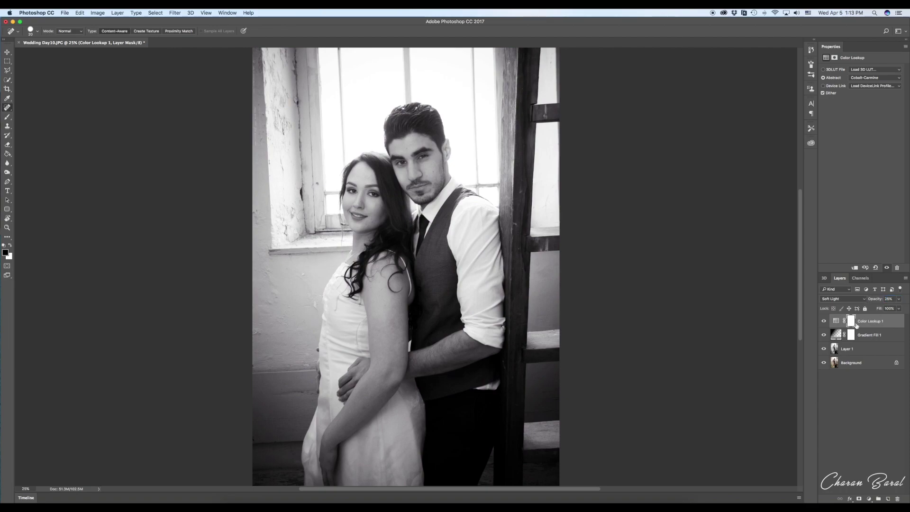
click(870, 498)
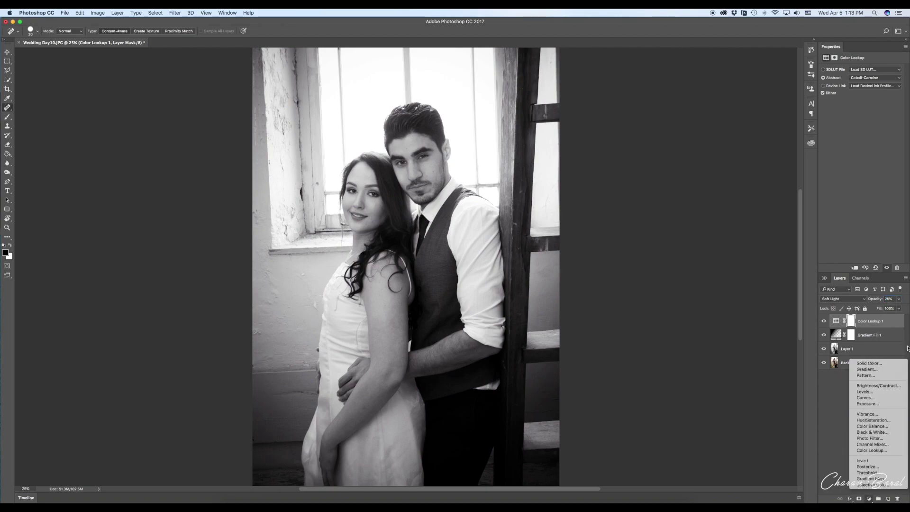
- Add a second gradient fill layer and reset the gradient presets to default
click(881, 370)
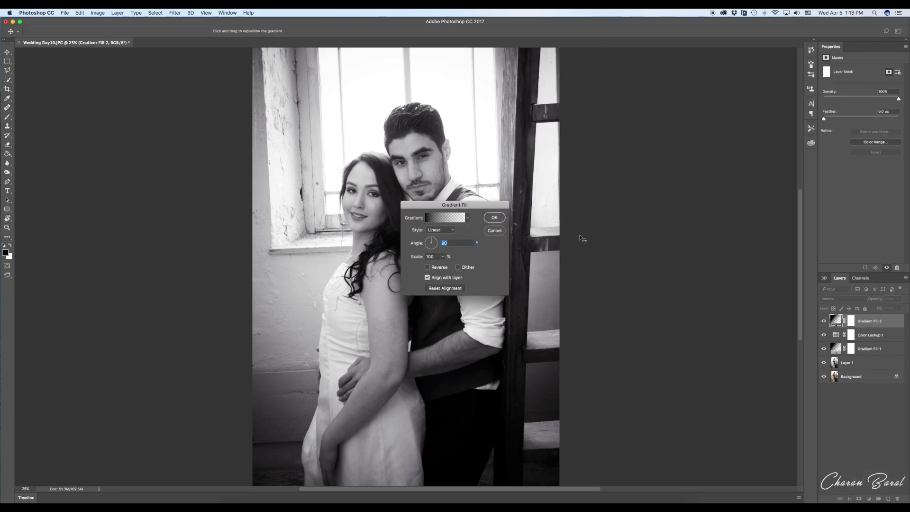
click(467, 218)
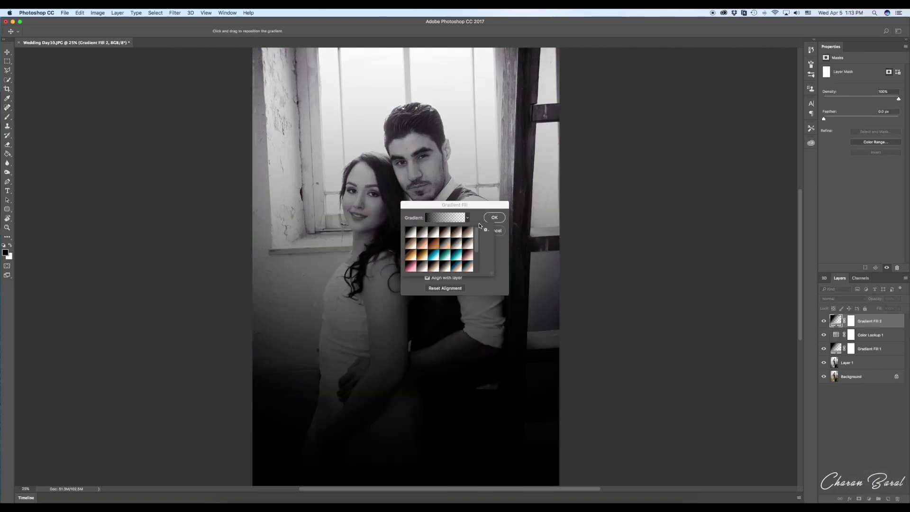
click(485, 230)
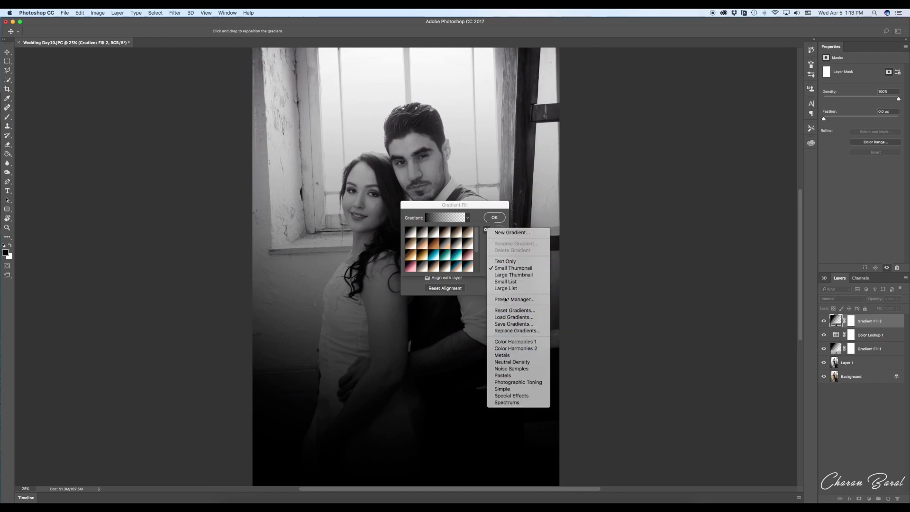
click(516, 312)
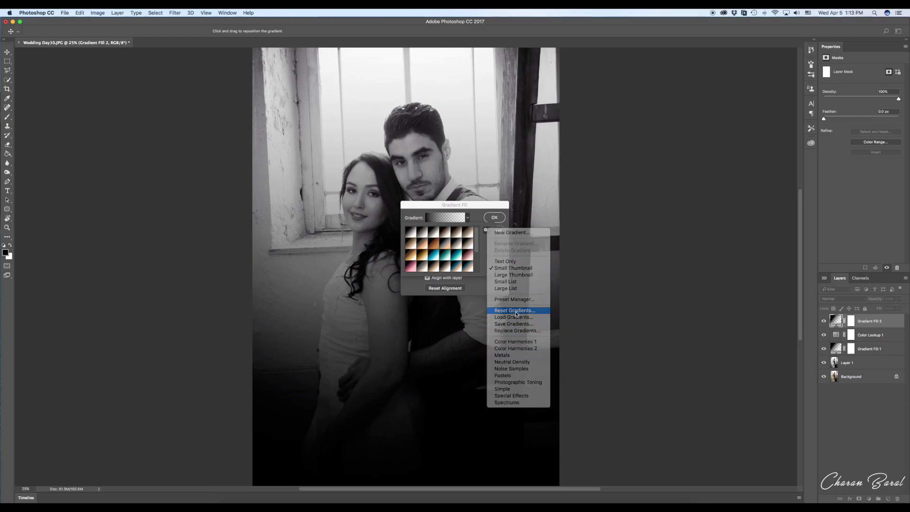
click(510, 171)
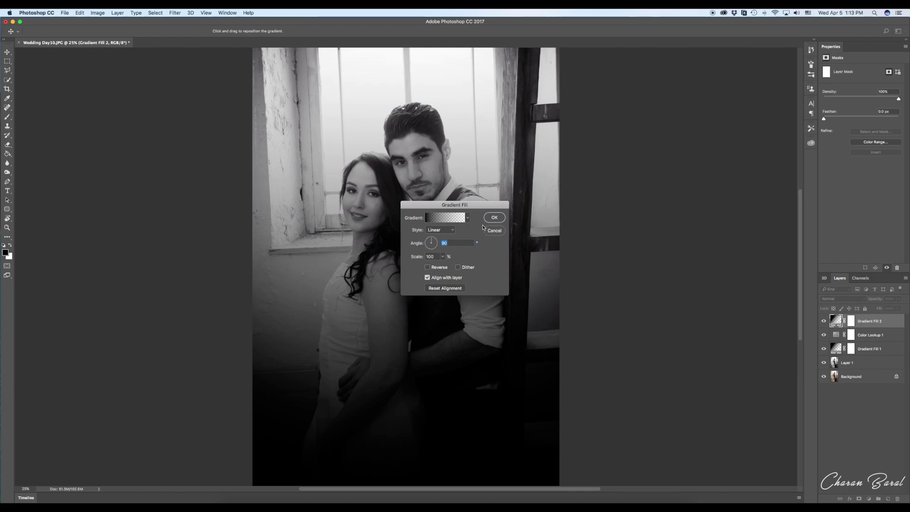
- Replace the presets with the Photographic Toning set and choose the pink-to-dark gradient
click(468, 218)
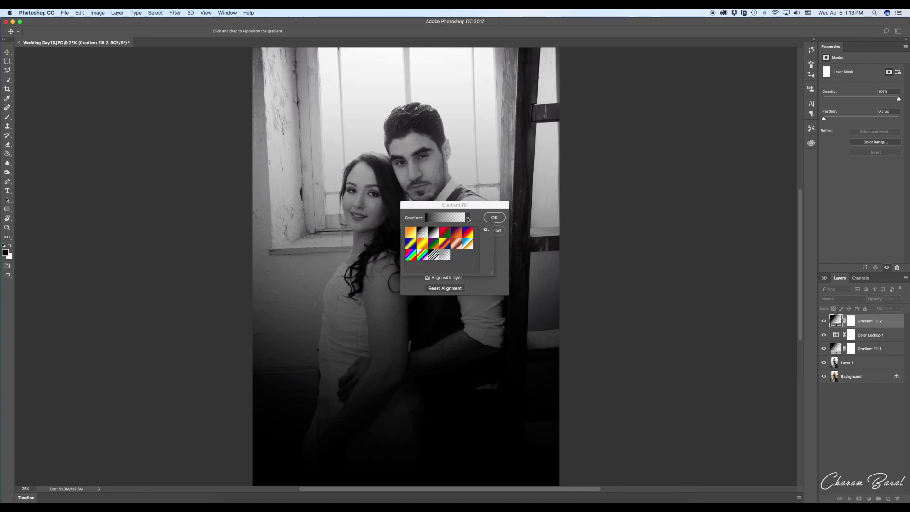
click(486, 230)
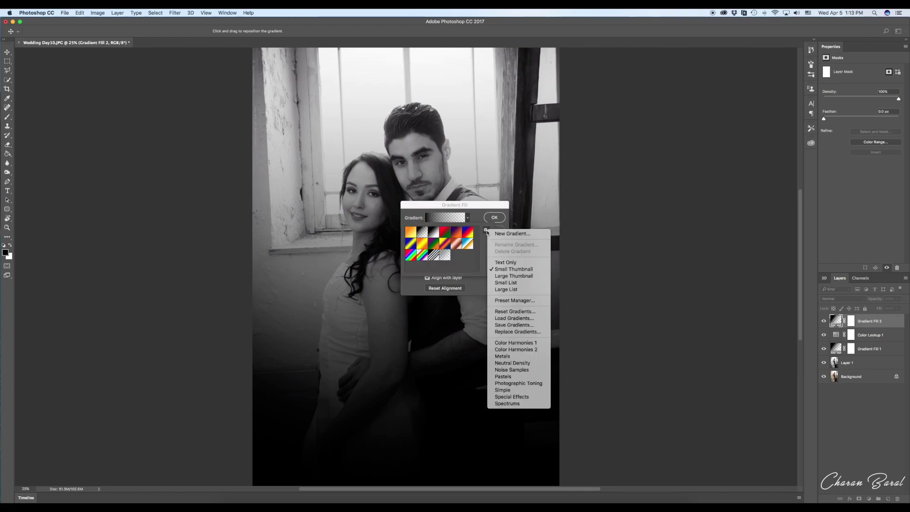
click(512, 383)
click(514, 172)
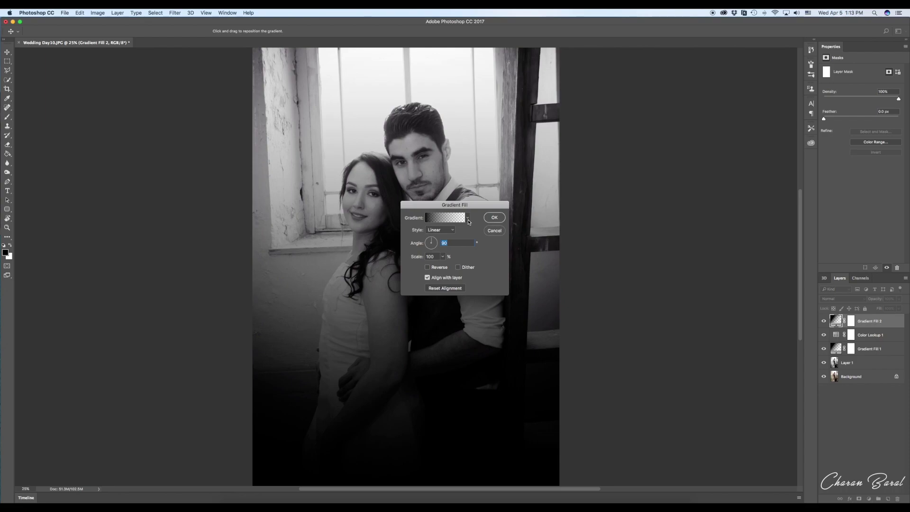
click(468, 218)
click(411, 267)
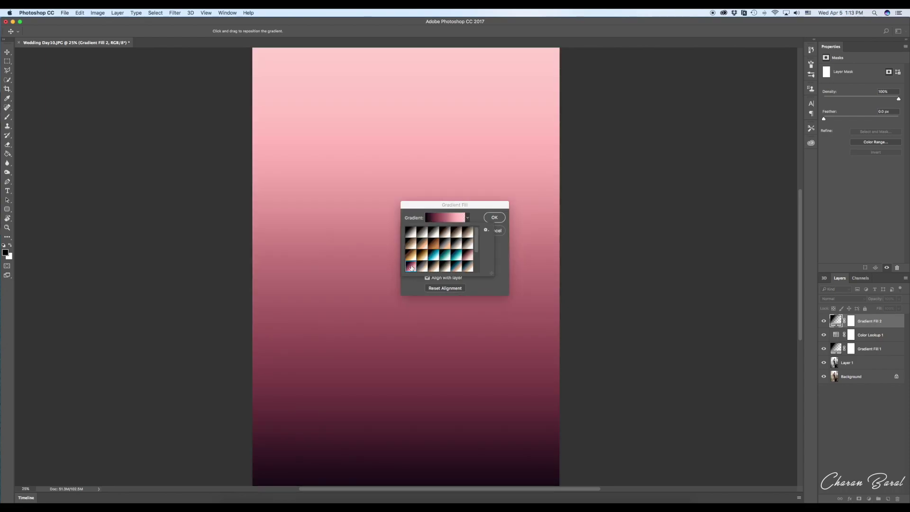
click(481, 221)
- Try shifting and adding gradient colour stops, then discard those edits
click(453, 220)
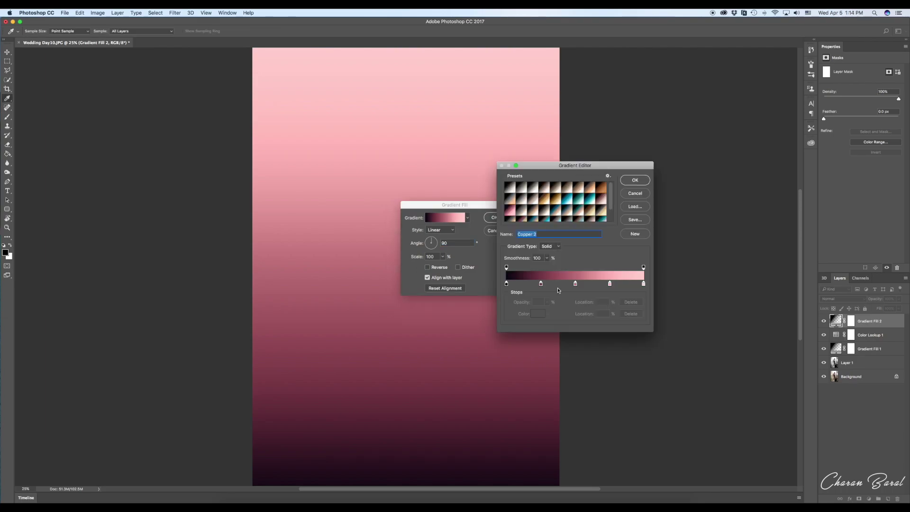
drag(576, 284, 591, 284)
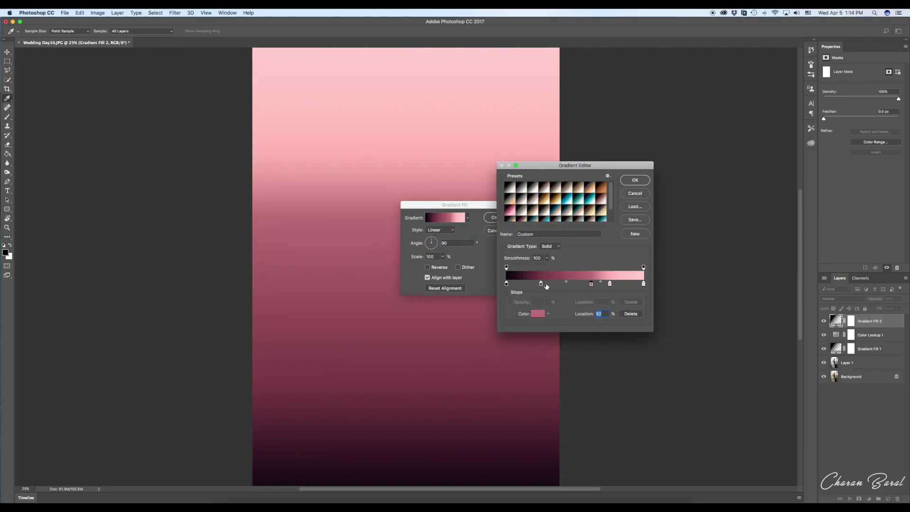
click(561, 285)
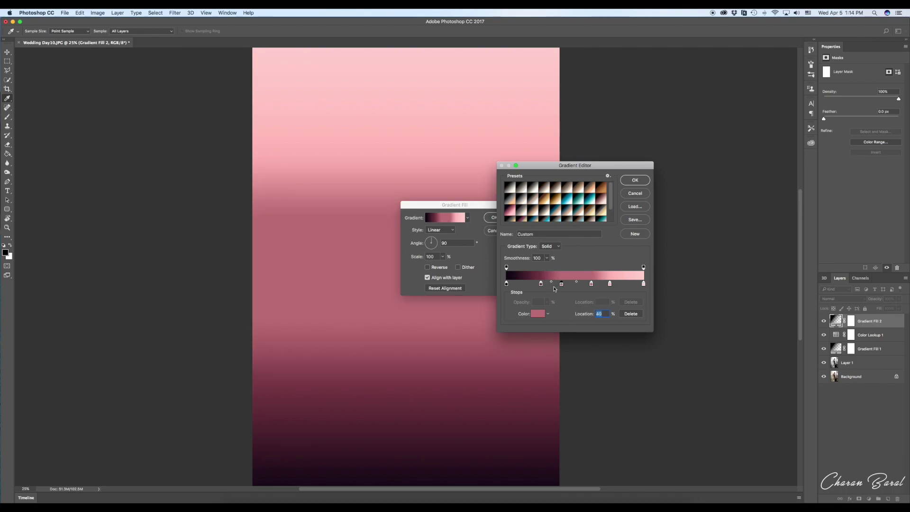
click(550, 283)
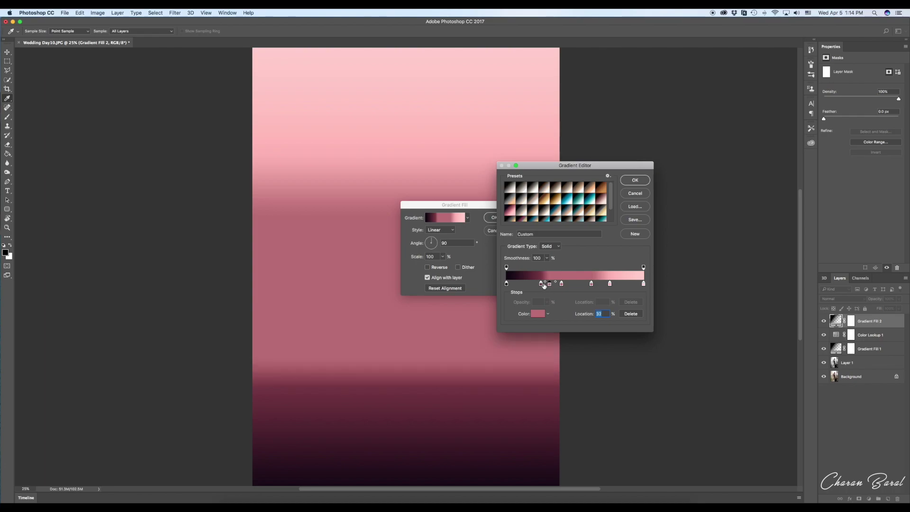
drag(550, 284, 539, 284)
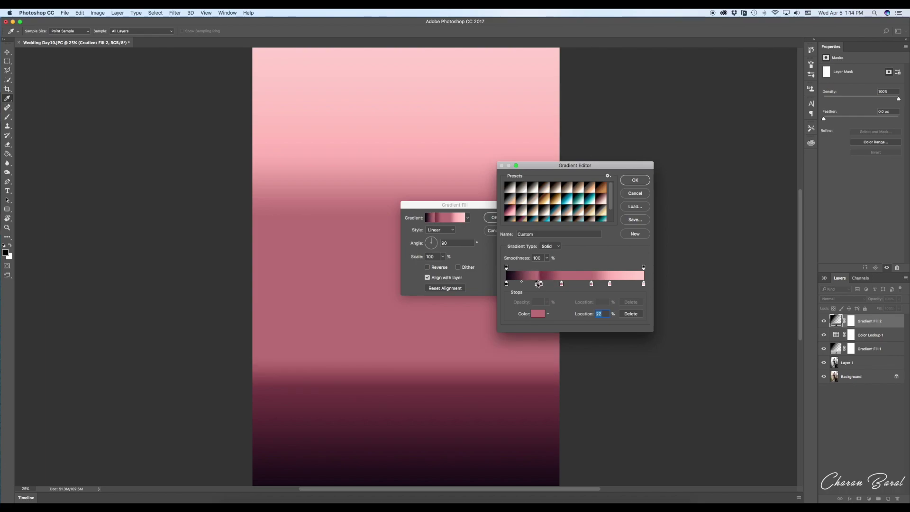
click(635, 194)
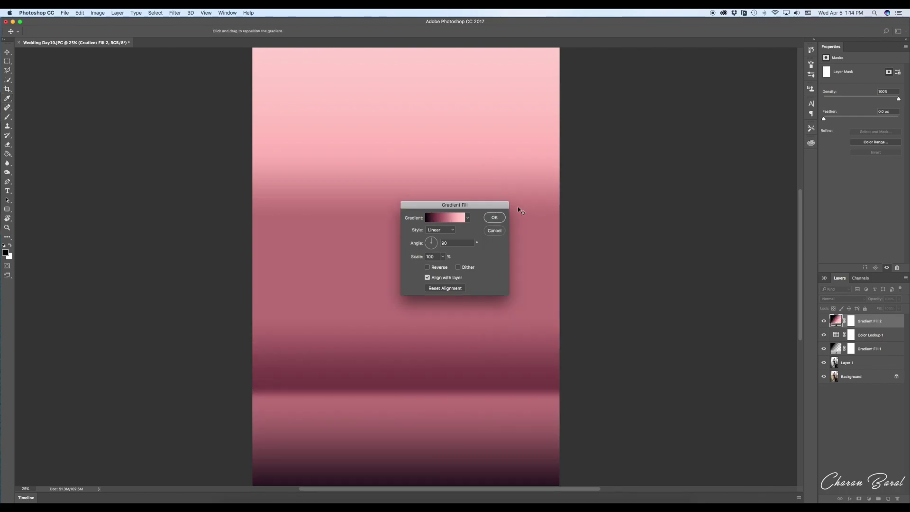
- Reposition the gradient colour stops to about 31%, 53% and 80% and accept the gradient
click(444, 218)
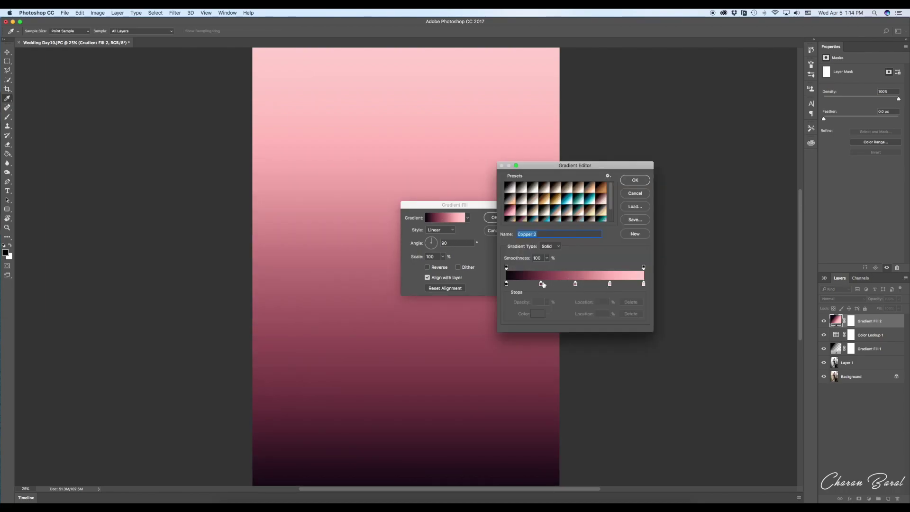
drag(542, 285, 548, 284)
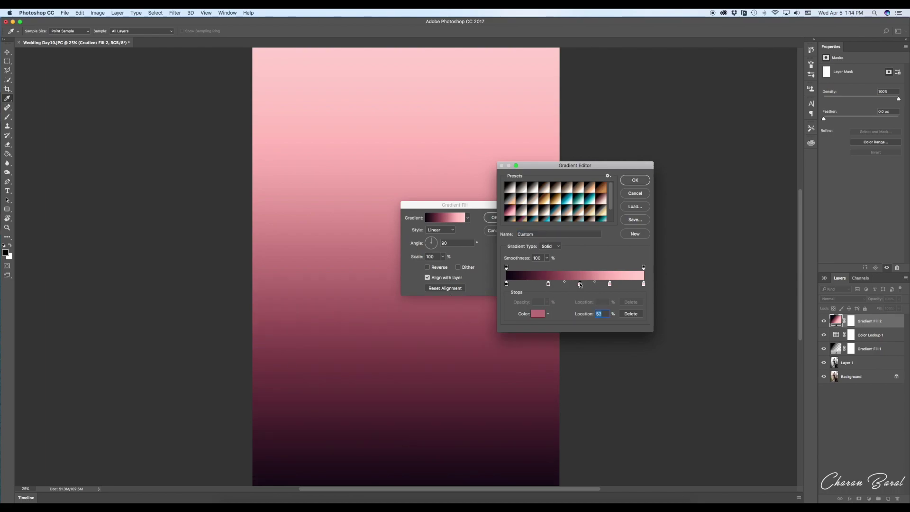
drag(578, 284, 616, 285)
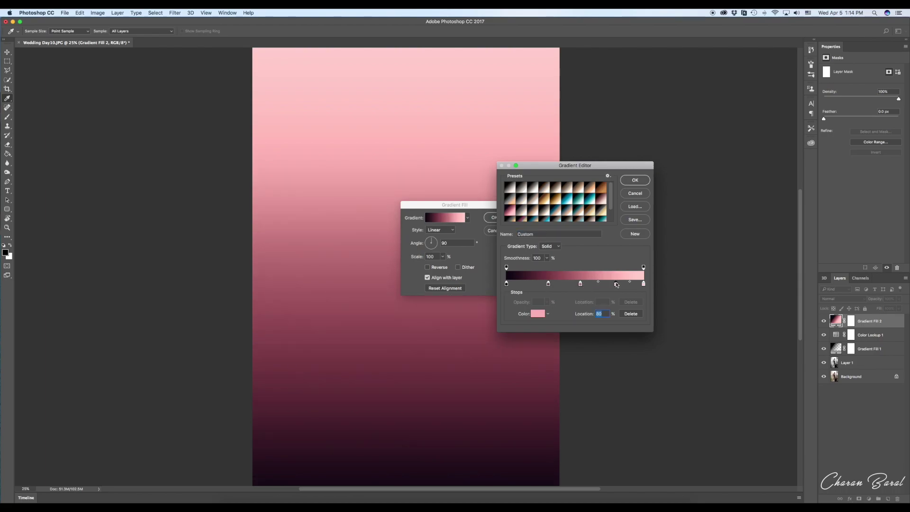
click(638, 180)
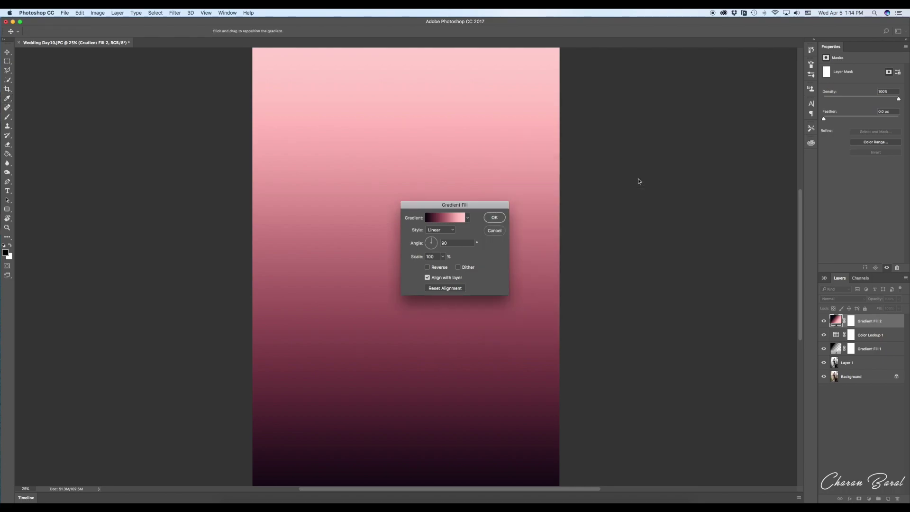
- Confirm the gradient fill and set its blend mode to Soft Light
click(504, 219)
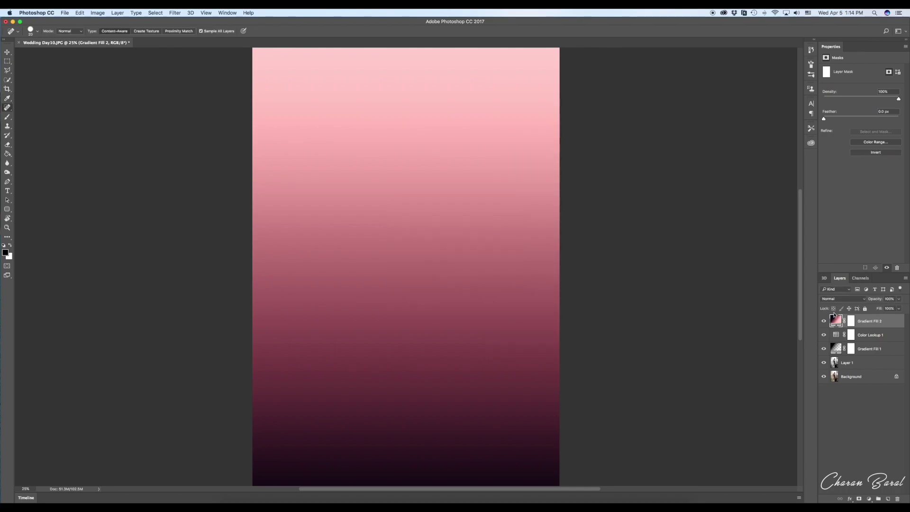
click(845, 299)
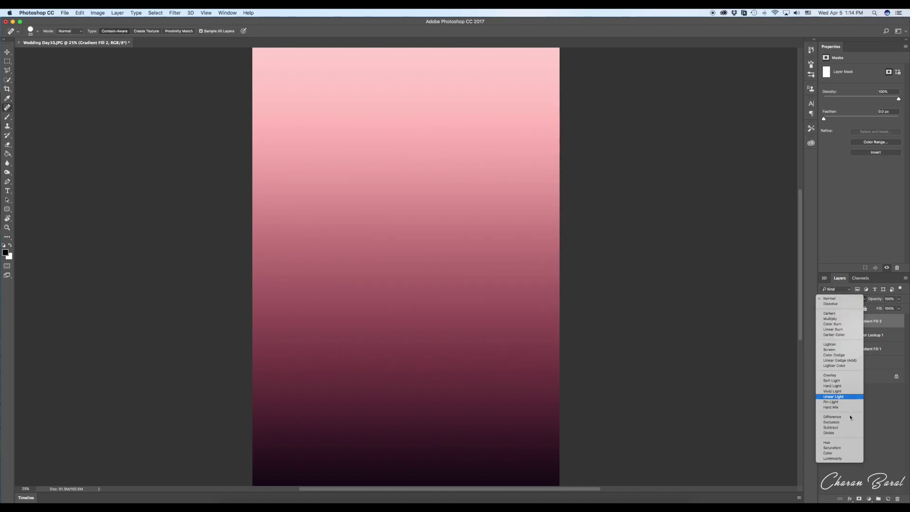
click(835, 381)
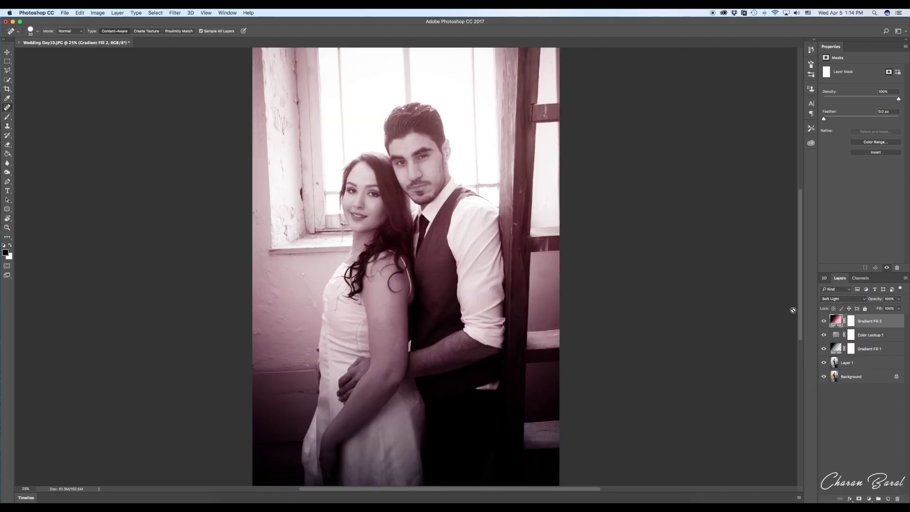
- Toggle Layer 1, Color Lookup 1 and Gradient Fill 2 visibility to compare the toning
click(824, 363)
click(825, 350)
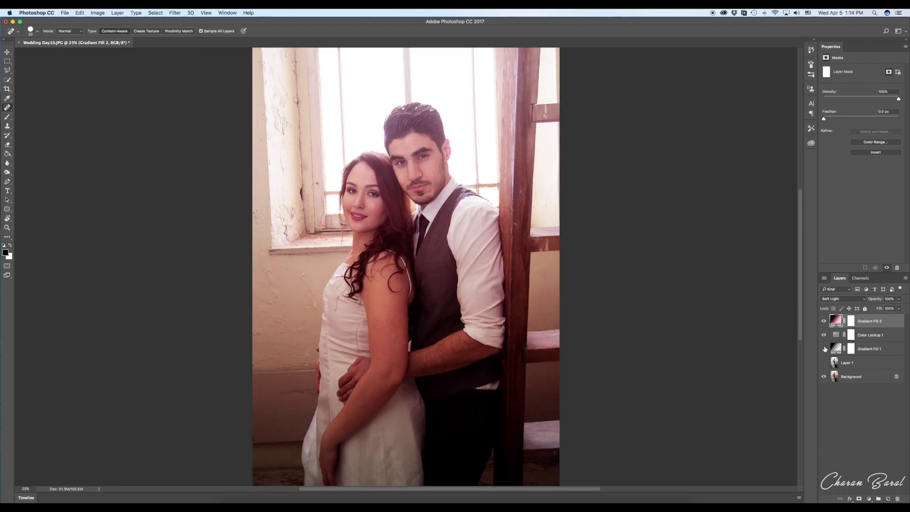
click(824, 335)
click(825, 362)
click(824, 334)
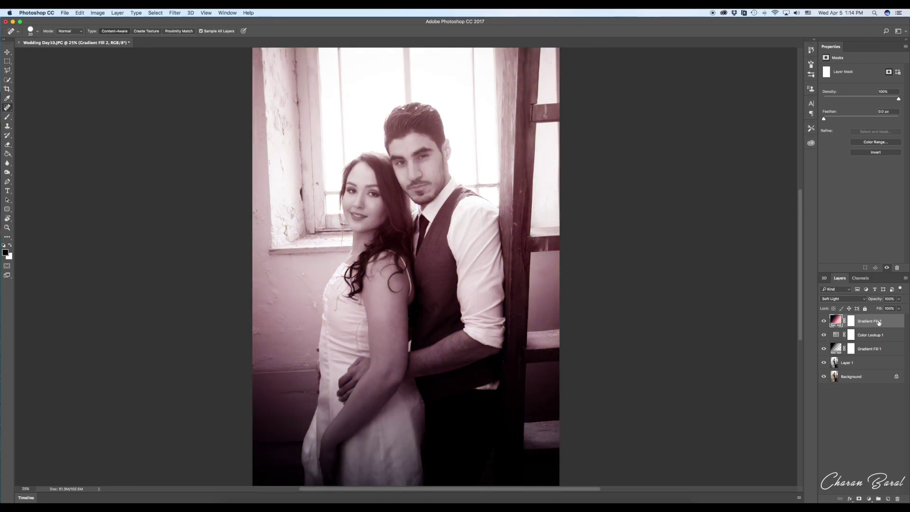
key(ctrl+minus)
key(ctrl+plus)
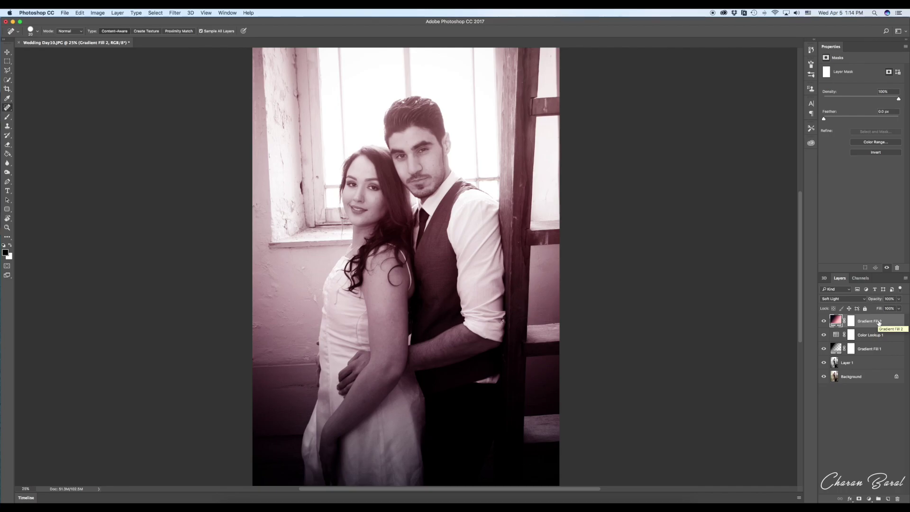
click(825, 321)
- Keep Gradient Fill 2 opacity at 100% and make Layer 1 visible again
drag(878, 301, 875, 300)
drag(875, 299, 903, 303)
click(868, 370)
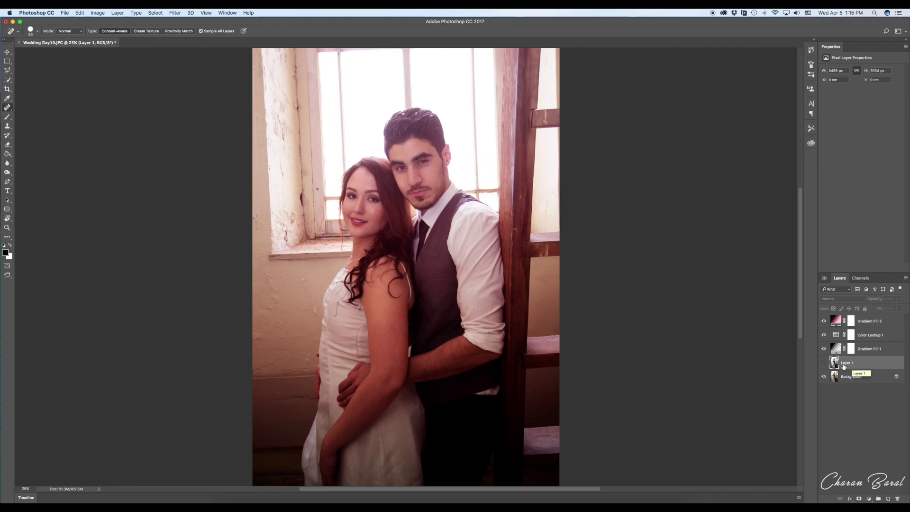
click(824, 363)
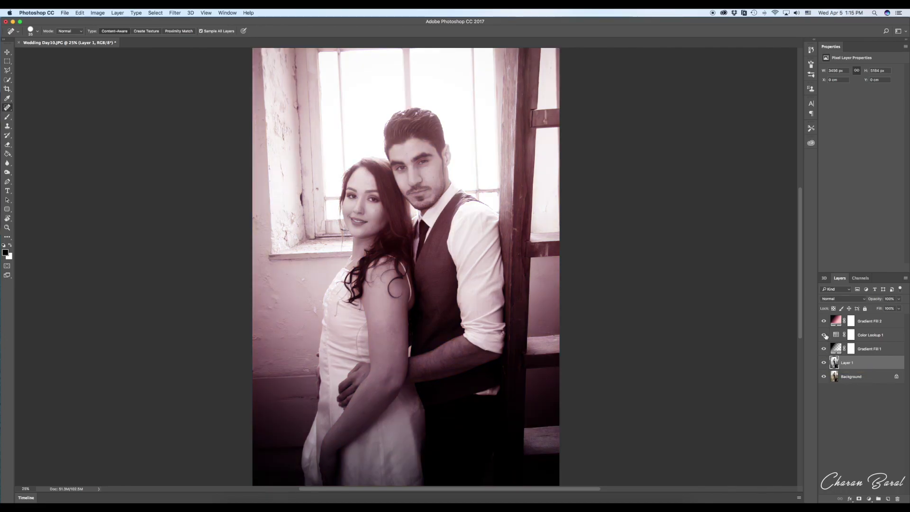
- Group Gradient Fill 2 through Layer 1 into Group 1 and toggle it to compare
shift+click(877, 323)
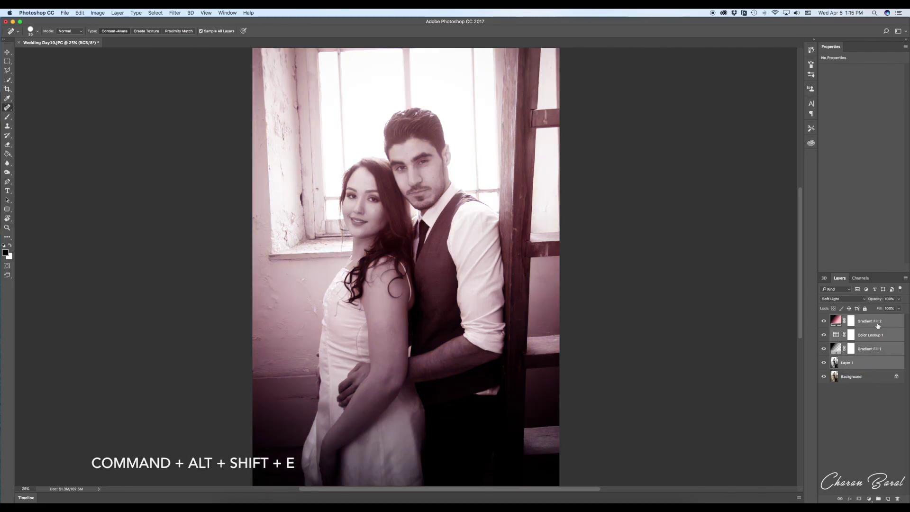
key(ctrl+g)
click(826, 320)
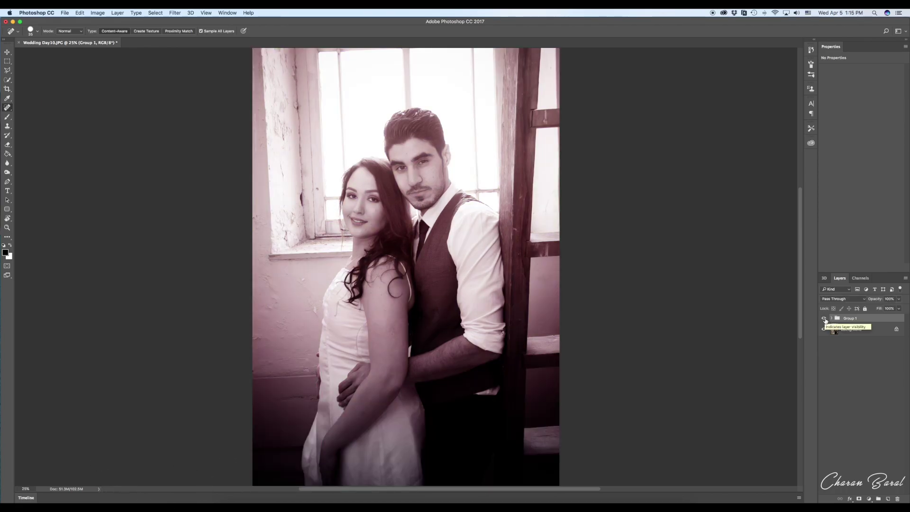